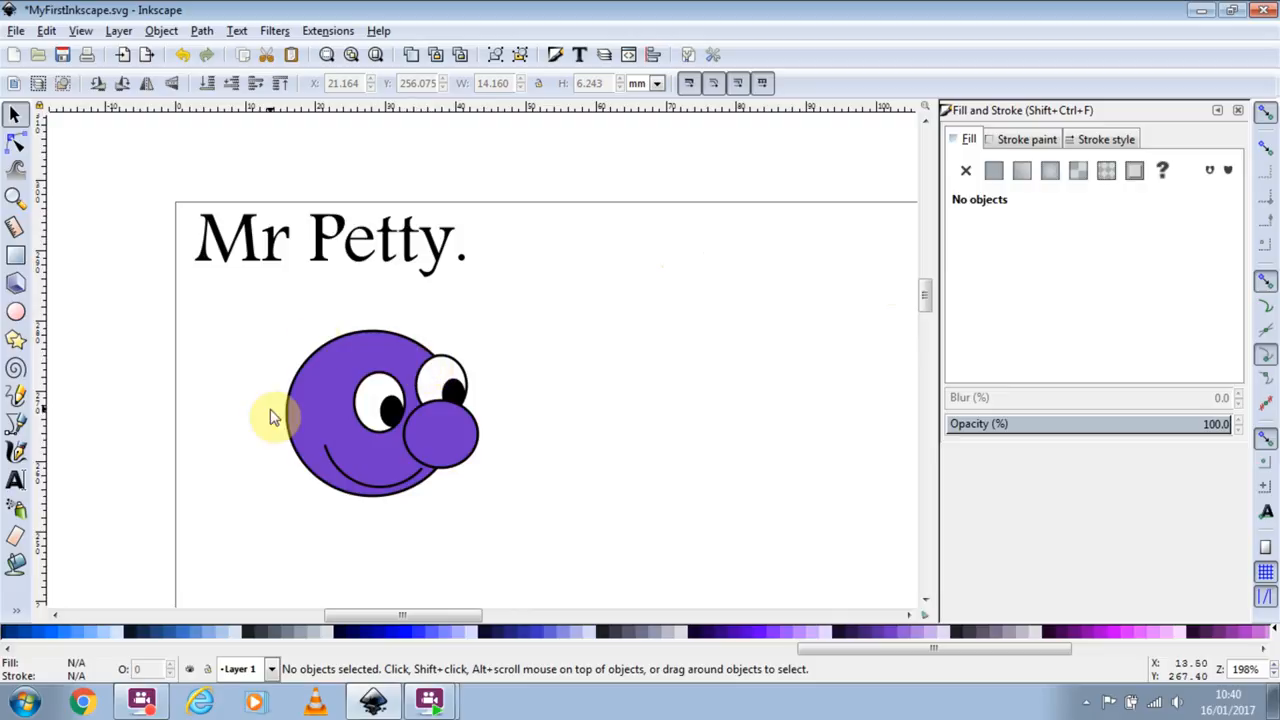
- Draw a whole ellipse about 18 mm wide and 13 mm tall over the upper back of the cartoon head
left_click(16, 313)
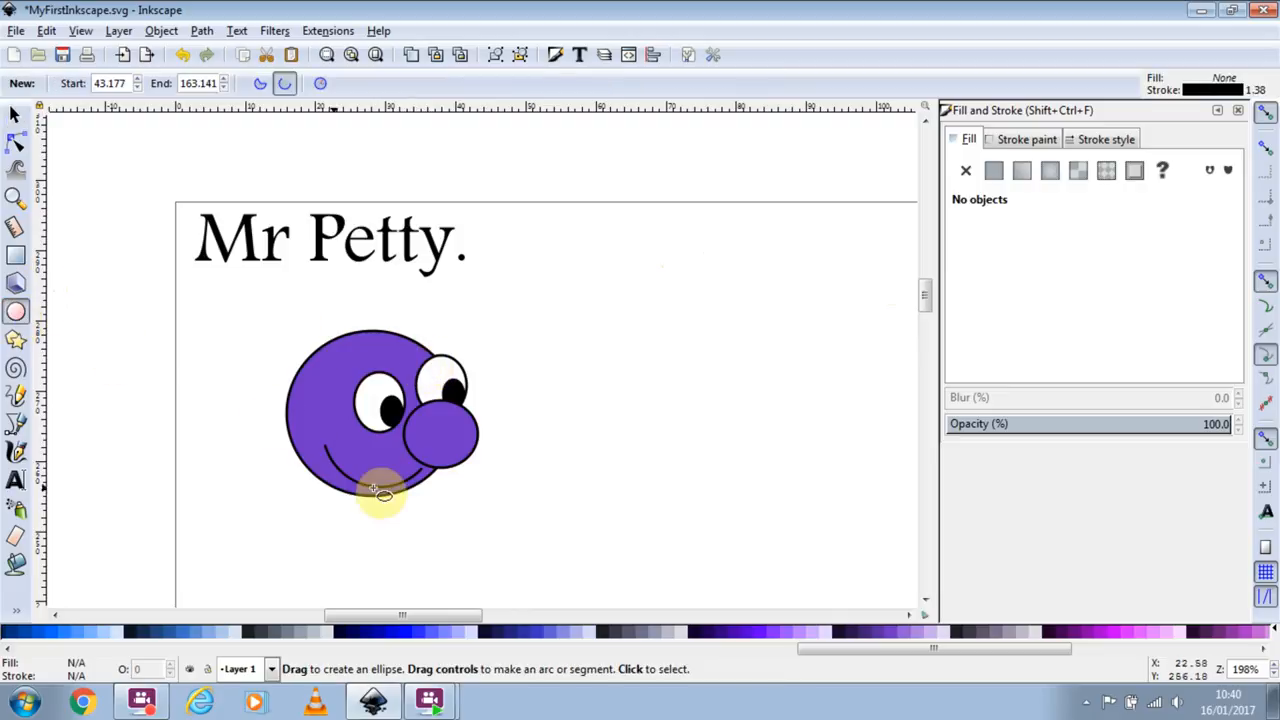
mouse_move(266, 345)
left_mouse_down()
mouse_move(371, 400)
mouse_move(410, 380)
mouse_move(366, 406)
mouse_move(391, 417)
left_mouse_up()
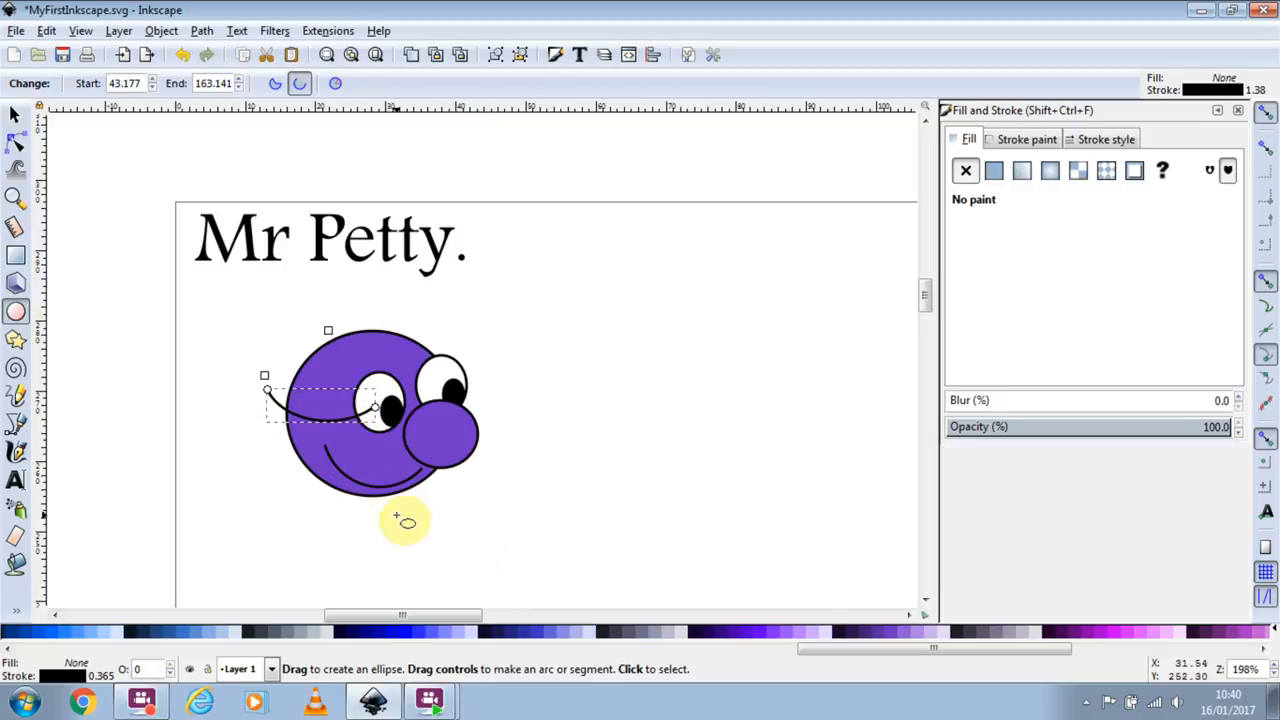
left_click(335, 88)
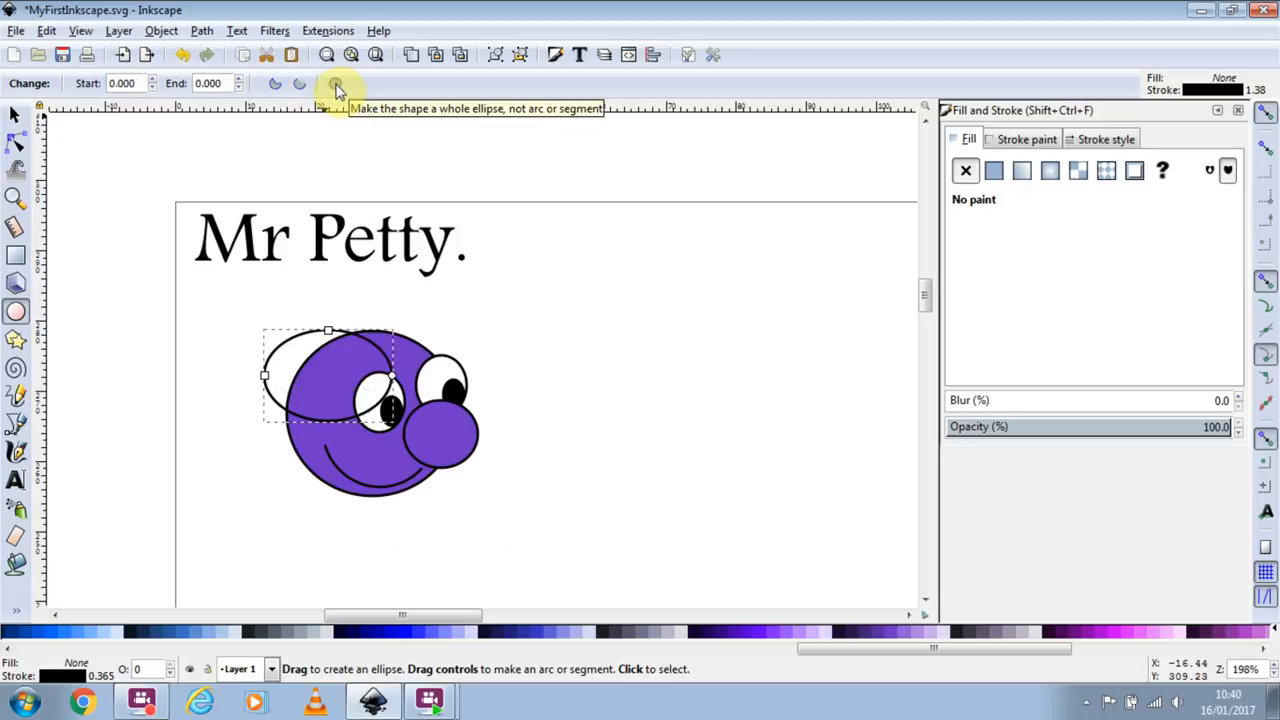
- Give the new ellipse a flat brown fill and remove its stroke
left_click(993, 172)
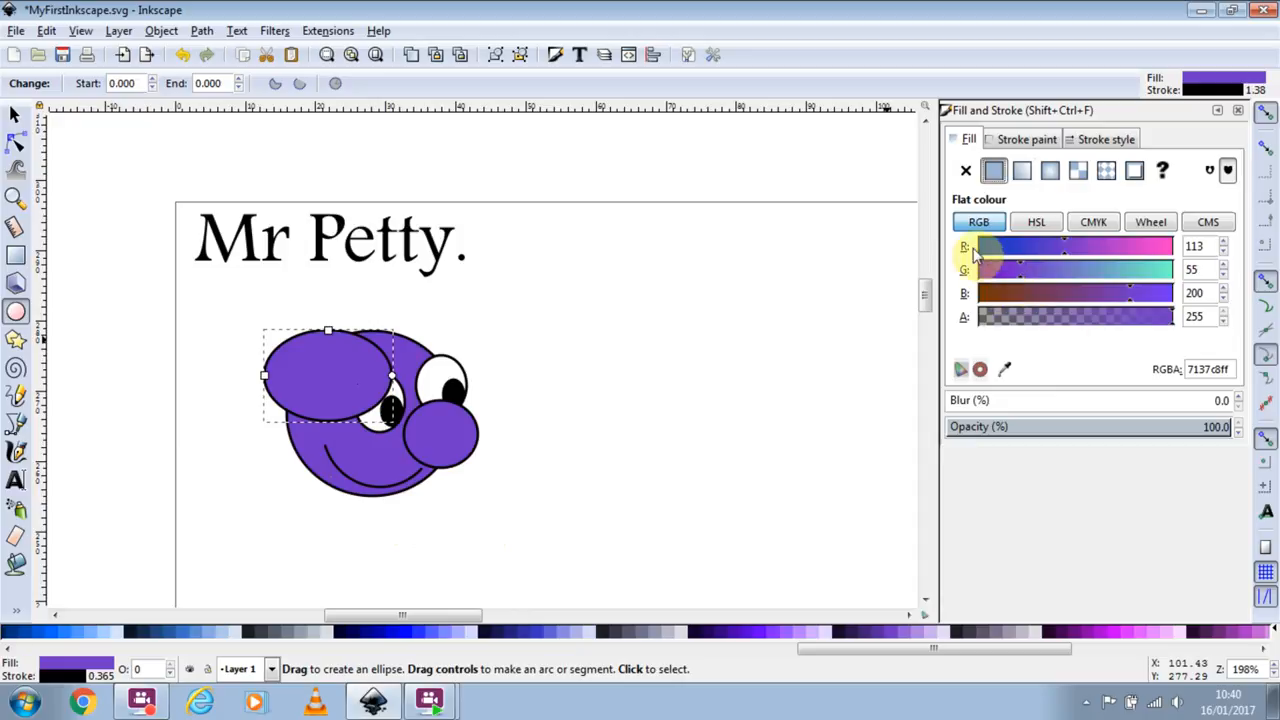
left_click(995, 292)
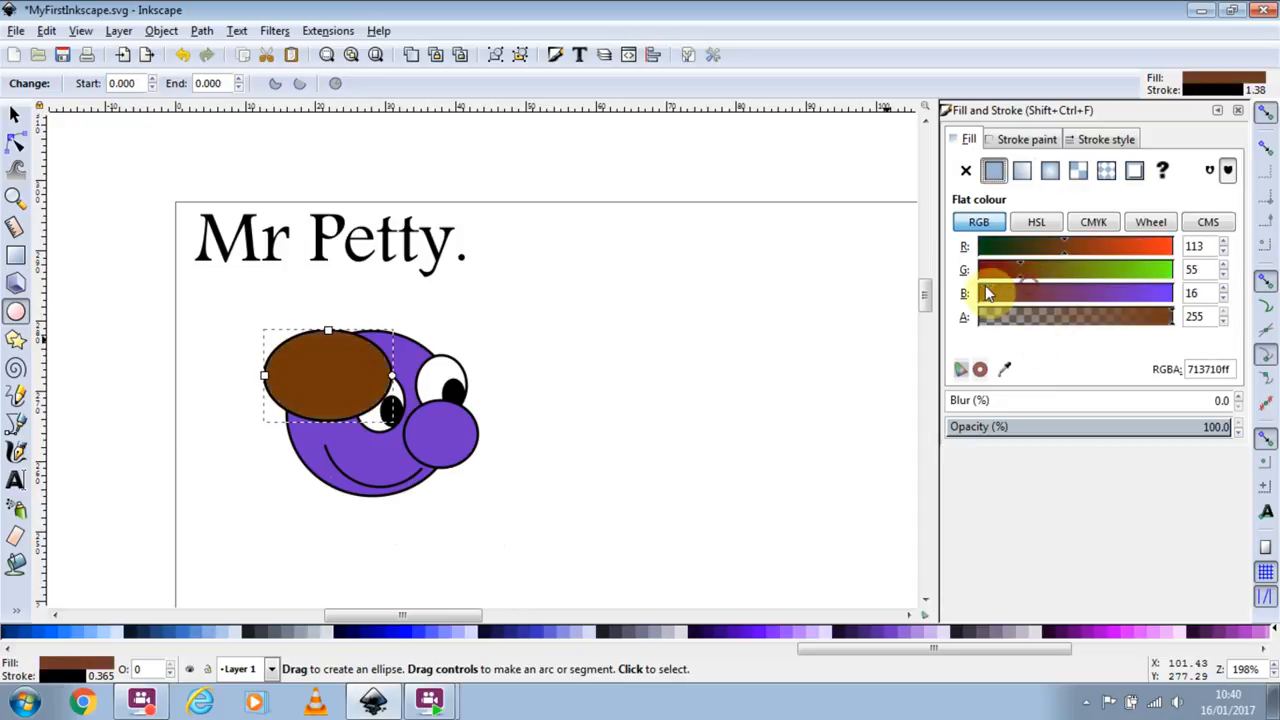
left_click(1024, 144)
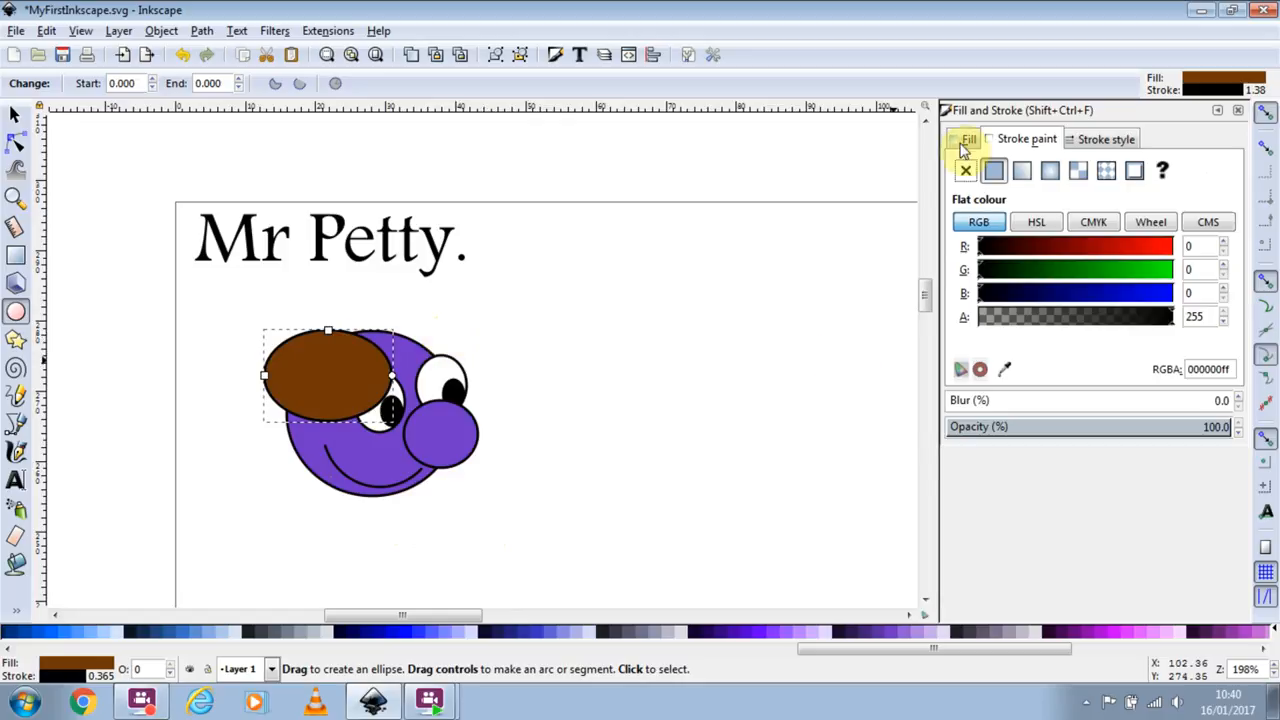
left_click(966, 172)
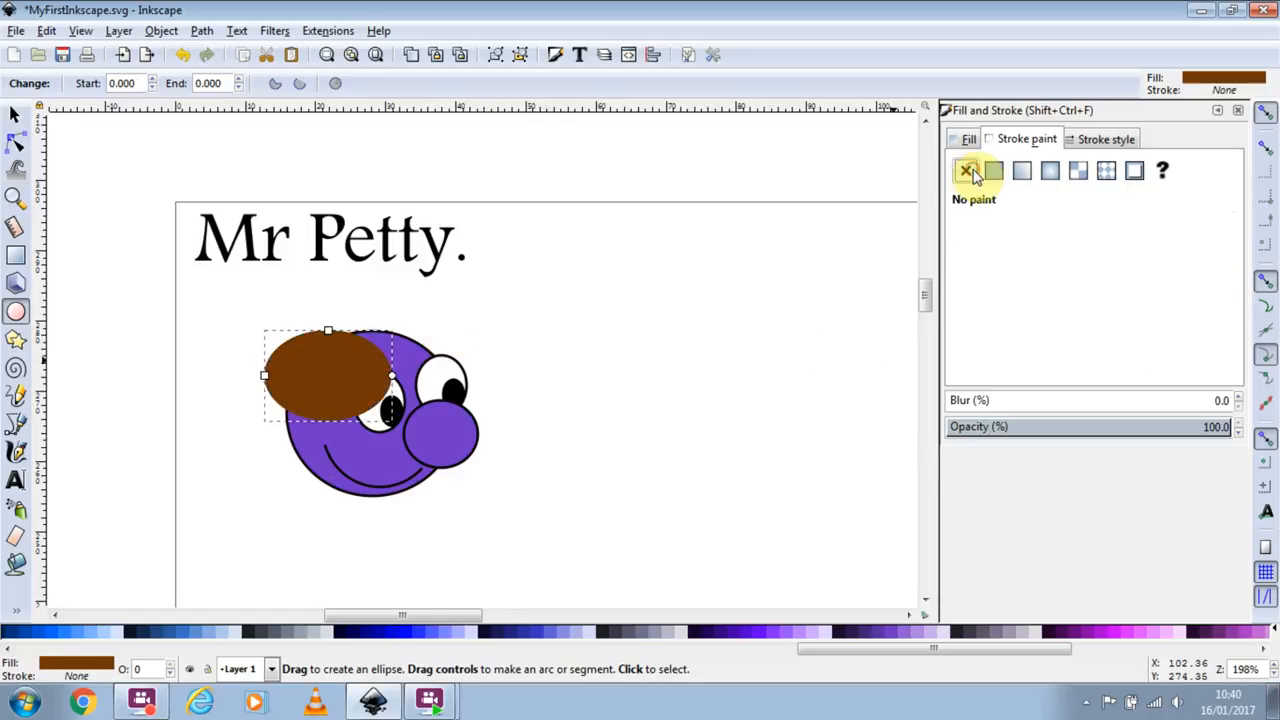
- Rotate the brown ellipse counter-clockwise and position it over the upper back of the head
left_click(15, 114)
left_click_drag(336, 398, 337, 368)
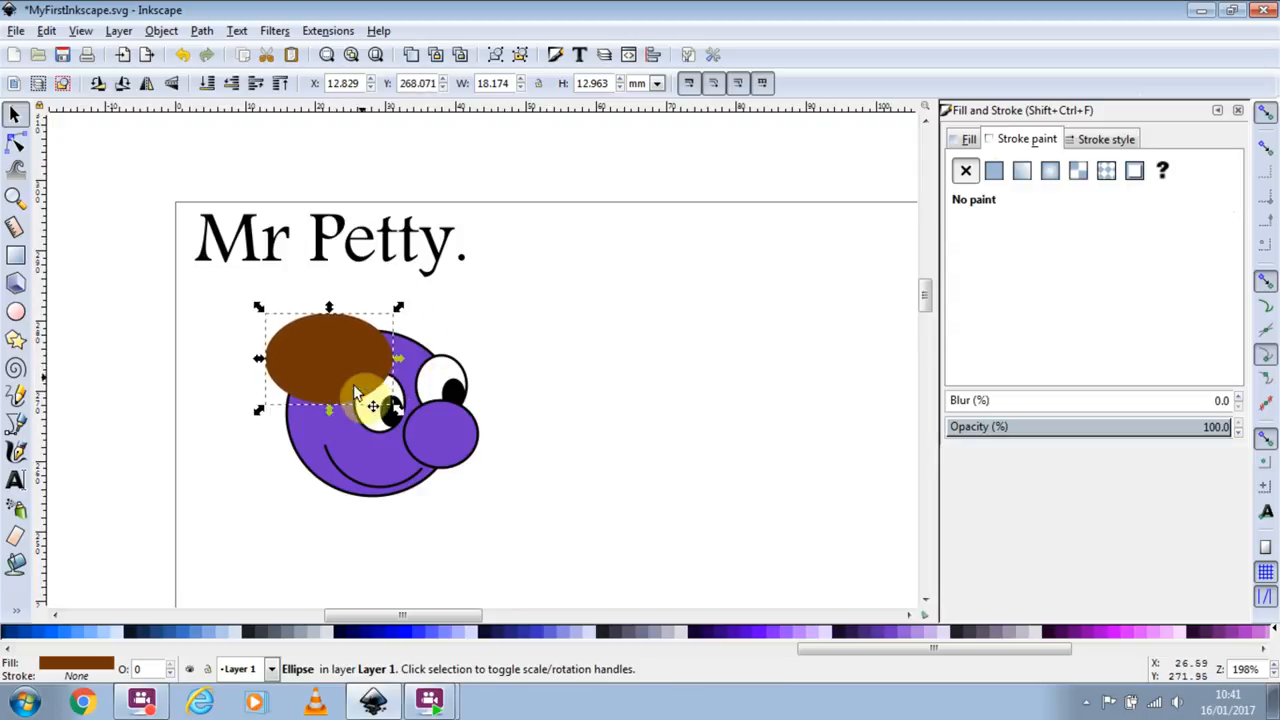
mouse_move(333, 360)
left_mouse_down()
mouse_move(329, 374)
mouse_move(330, 361)
mouse_move(350, 374)
left_mouse_up()
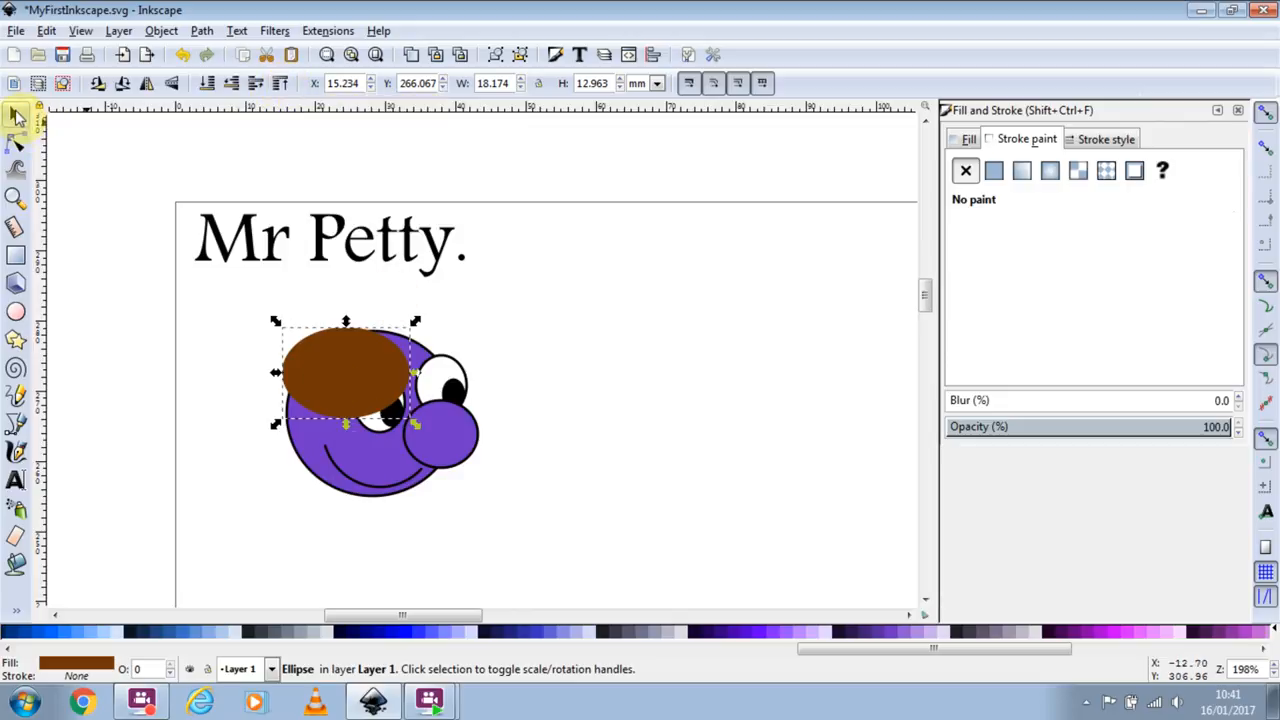
mouse_move(338, 381)
left_mouse_down()
mouse_move(810, 416)
mouse_move(338, 366)
mouse_move(351, 384)
left_mouse_up()
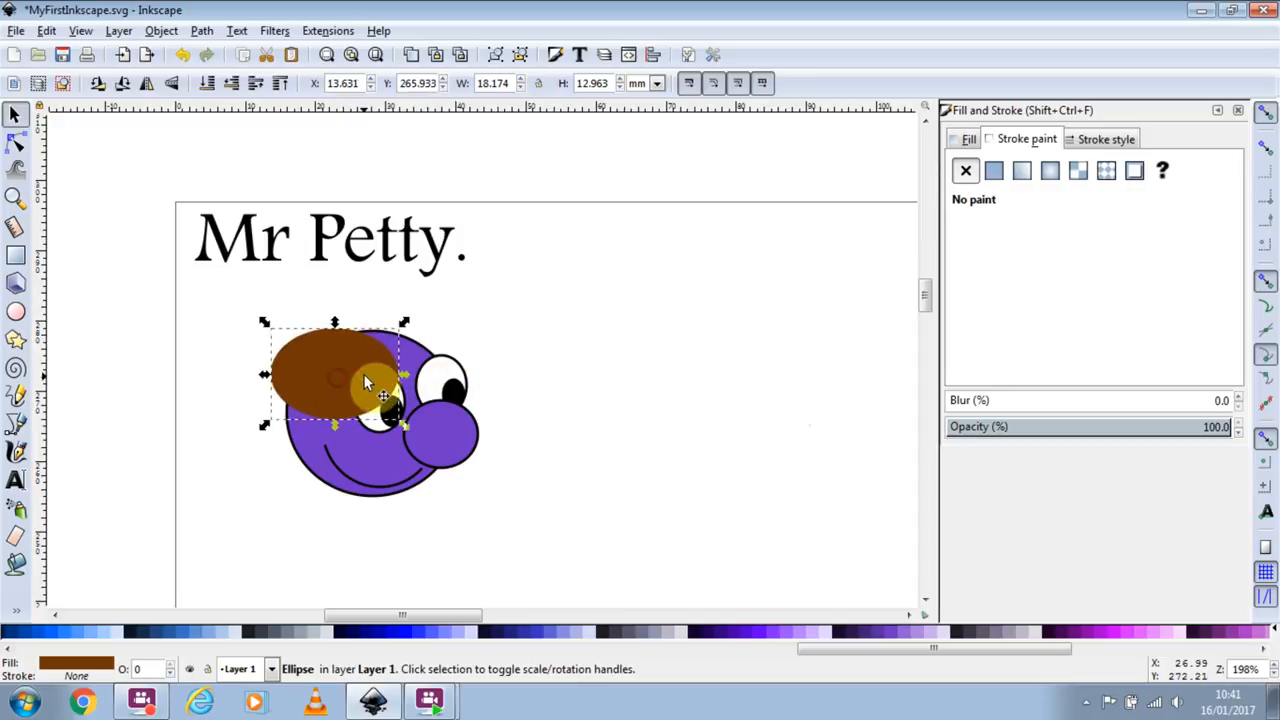
left_click(346, 376)
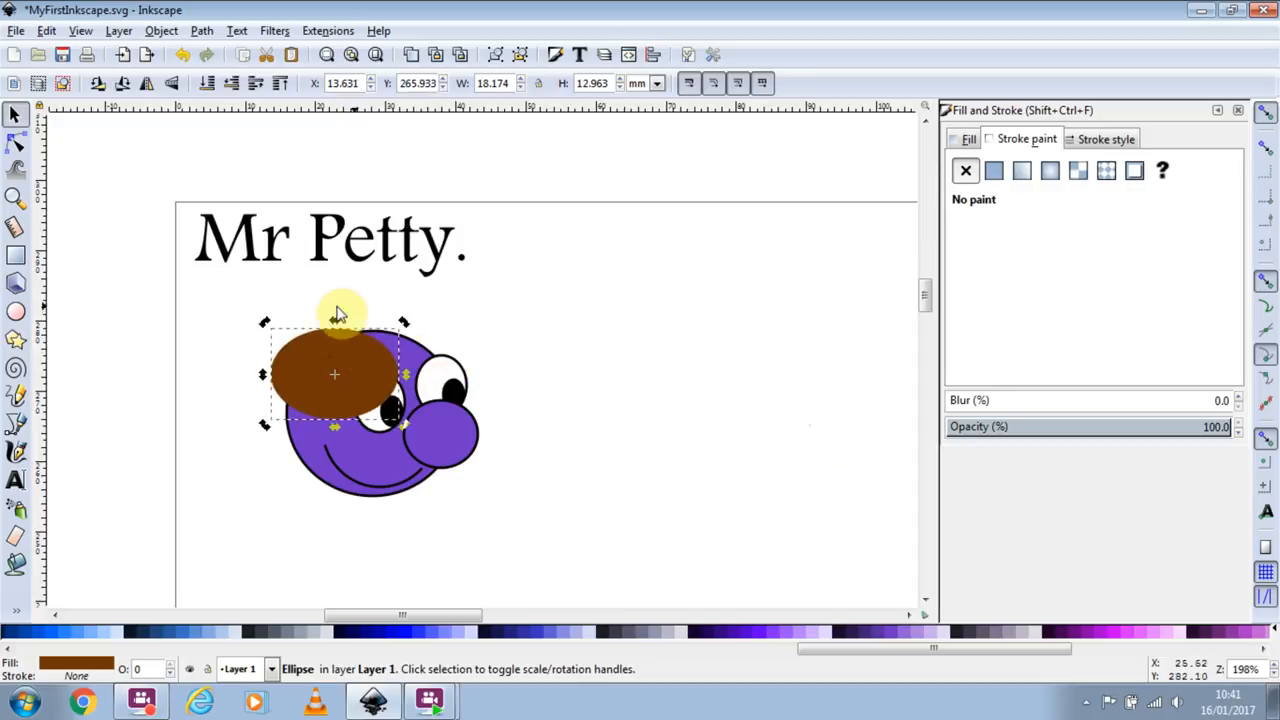
left_click_drag(404, 324, 370, 321)
left_click_drag(347, 386, 349, 361)
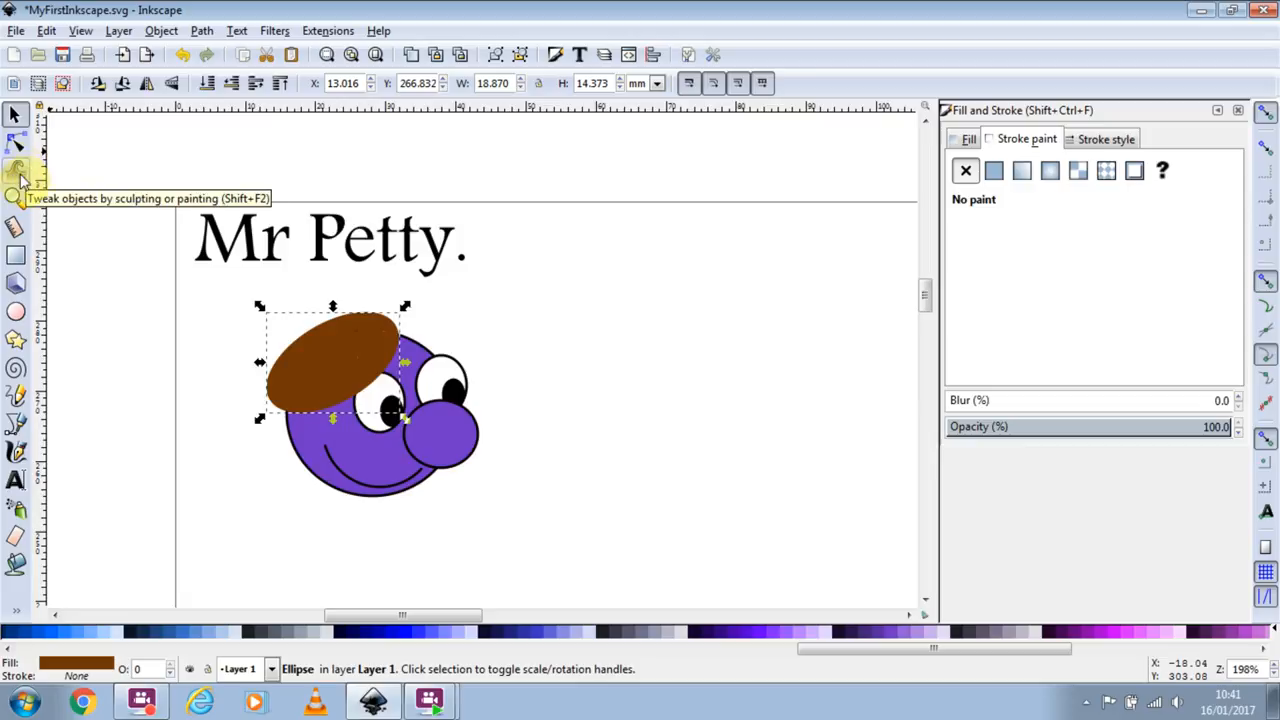
mouse_move(335, 348)
left_mouse_down()
mouse_move(353, 332)
mouse_move(332, 350)
left_mouse_up()
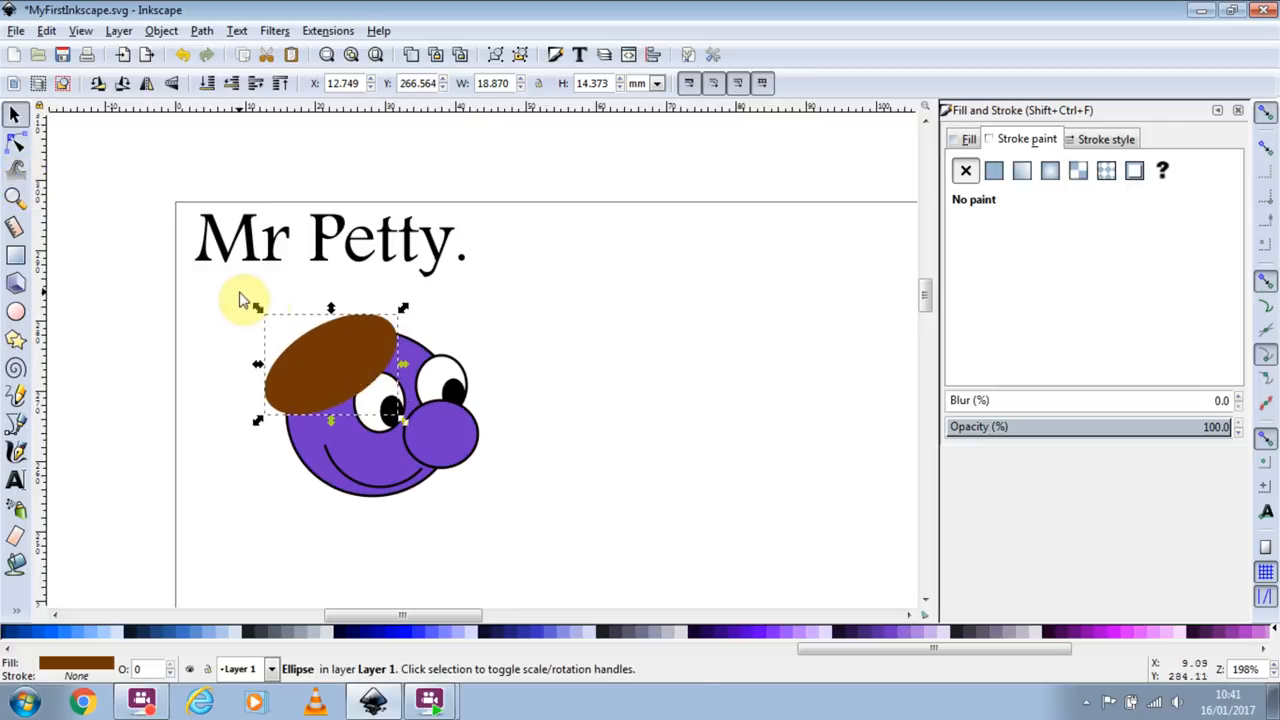
- Bend the brown ellipse into hair around the head with the Tweak tool's push mode at force 20, using widths of 20 and 8
left_click(15, 172)
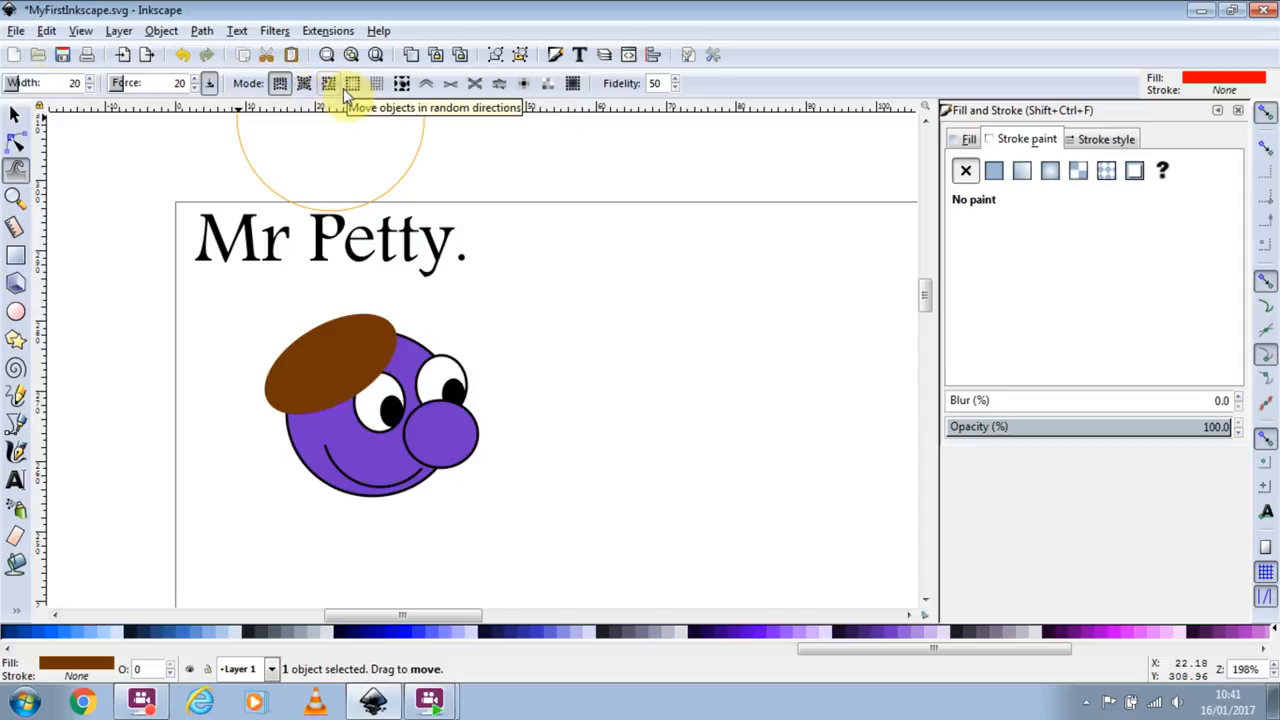
left_click(427, 86)
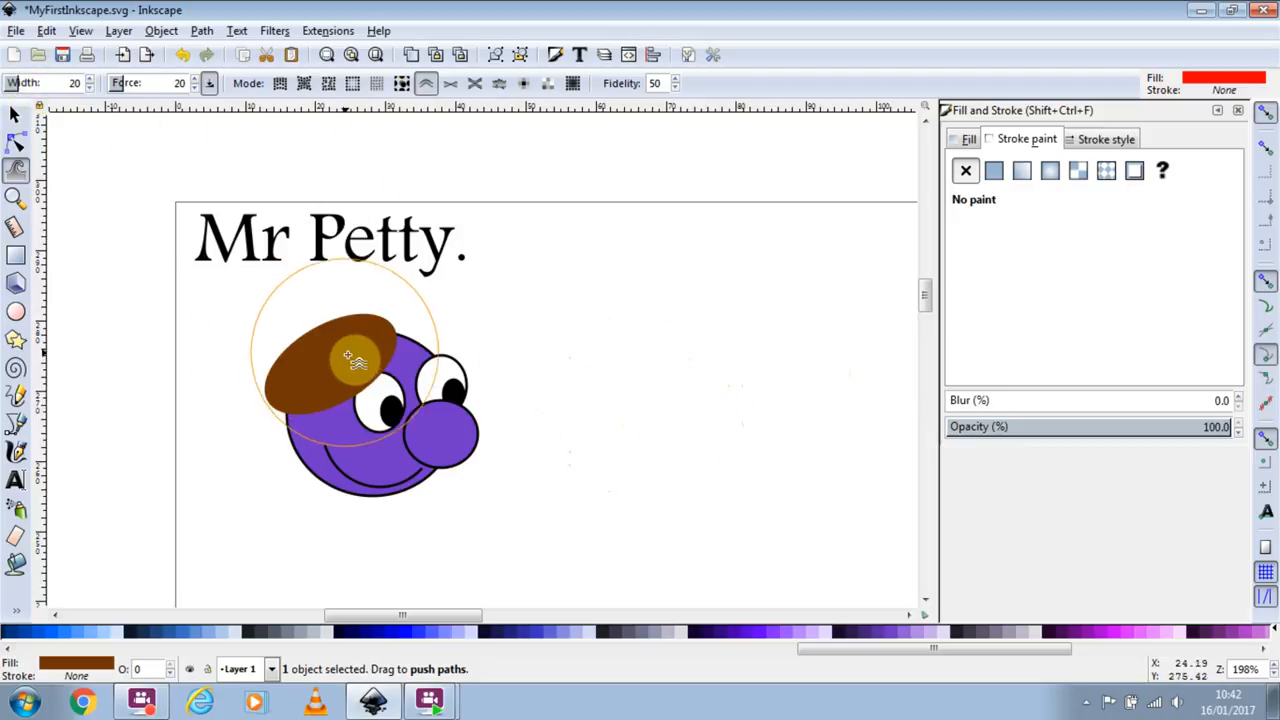
mouse_move(366, 363)
left_mouse_down()
mouse_move(380, 345)
mouse_move(486, 380)
mouse_move(543, 437)
mouse_move(309, 371)
mouse_move(314, 417)
mouse_move(337, 451)
mouse_move(457, 480)
mouse_move(423, 434)
mouse_move(313, 353)
left_mouse_up()
left_click_drag(197, 329, 220, 343)
left_click_drag(197, 423, 220, 430)
mouse_move(503, 417)
left_mouse_down()
mouse_move(517, 382)
mouse_move(419, 400)
mouse_move(453, 391)
mouse_move(423, 374)
mouse_move(432, 361)
mouse_move(454, 365)
mouse_move(426, 323)
mouse_move(365, 322)
left_mouse_up()
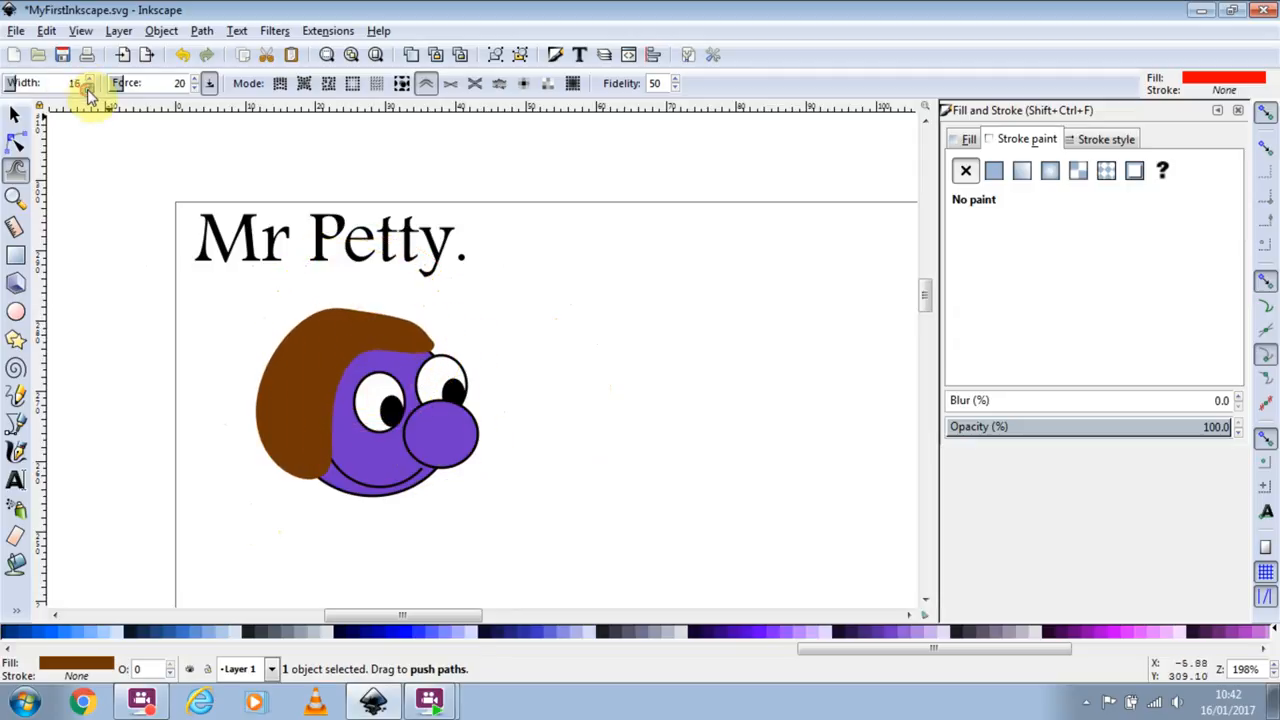
mouse_move(390, 332)
left_mouse_down()
mouse_move(349, 349)
mouse_move(357, 429)
mouse_move(320, 366)
mouse_move(334, 494)
mouse_move(243, 443)
mouse_move(286, 463)
mouse_move(297, 503)
mouse_move(296, 460)
mouse_move(268, 491)
mouse_move(299, 488)
left_mouse_up()
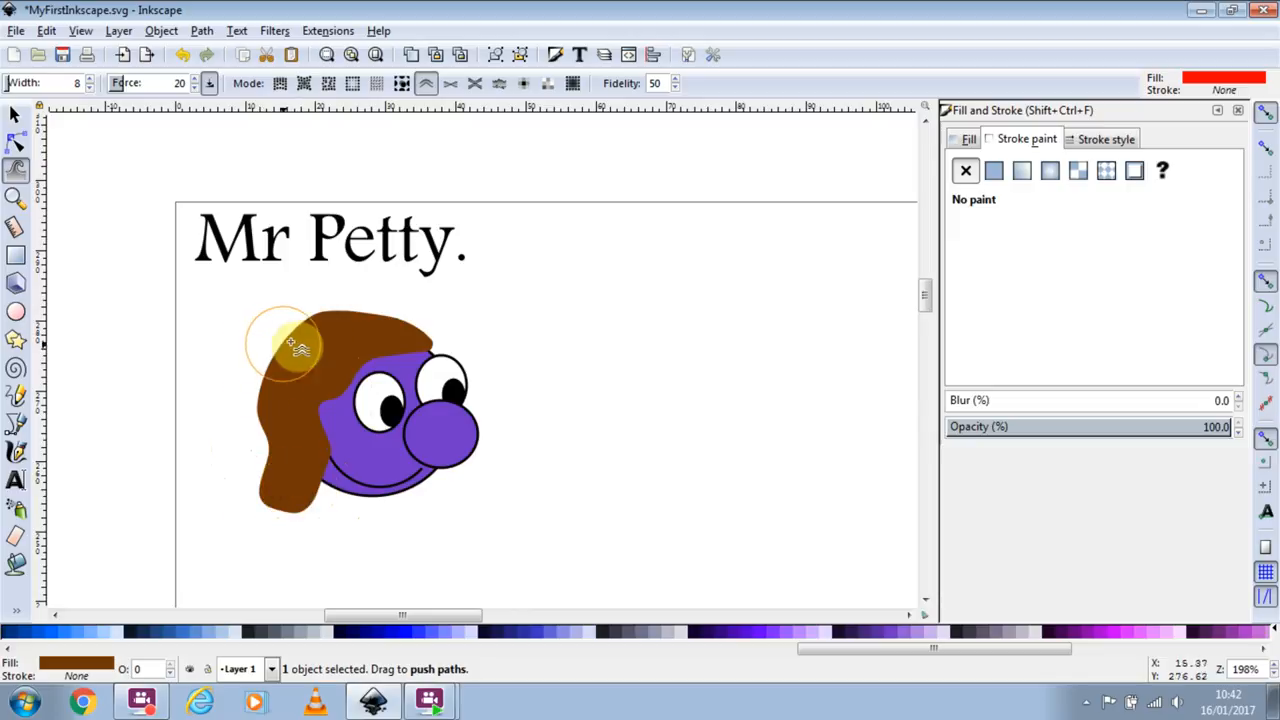
- Push small spikes out of the hair's outline with the tweak width set to 3
left_click(89, 88)
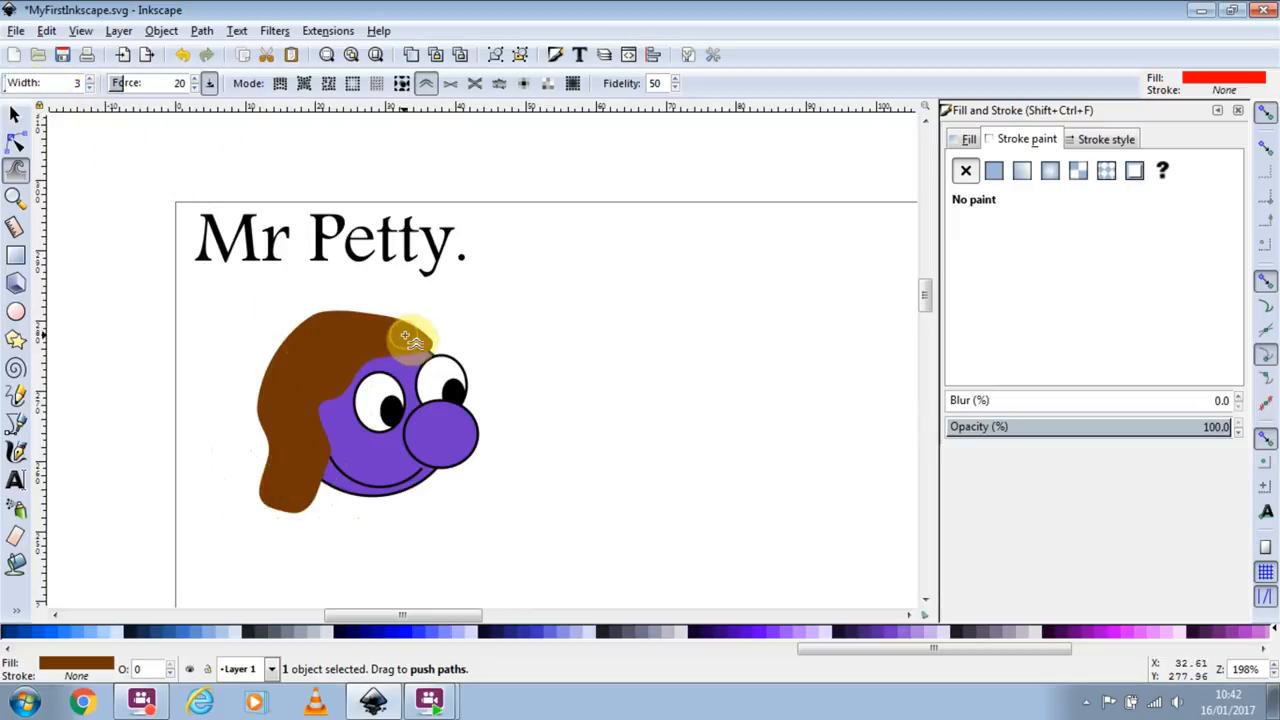
mouse_move(420, 332)
left_mouse_down()
mouse_move(389, 335)
mouse_move(396, 318)
mouse_move(327, 330)
mouse_move(348, 312)
mouse_move(344, 346)
mouse_move(275, 323)
mouse_move(300, 354)
mouse_move(263, 362)
mouse_move(257, 405)
mouse_move(274, 382)
mouse_move(253, 398)
mouse_move(260, 444)
mouse_move(312, 312)
mouse_move(356, 322)
mouse_move(392, 308)
mouse_move(411, 346)
mouse_move(409, 332)
mouse_move(438, 320)
mouse_move(401, 370)
mouse_move(370, 356)
mouse_move(348, 393)
mouse_move(320, 389)
mouse_move(336, 388)
mouse_move(330, 373)
mouse_move(299, 350)
mouse_move(338, 478)
mouse_move(325, 431)
mouse_move(312, 477)
mouse_move(331, 458)
mouse_move(346, 466)
mouse_move(312, 472)
left_mouse_up()
left_click_drag(350, 391, 338, 333)
left_click_drag(391, 409, 350, 359)
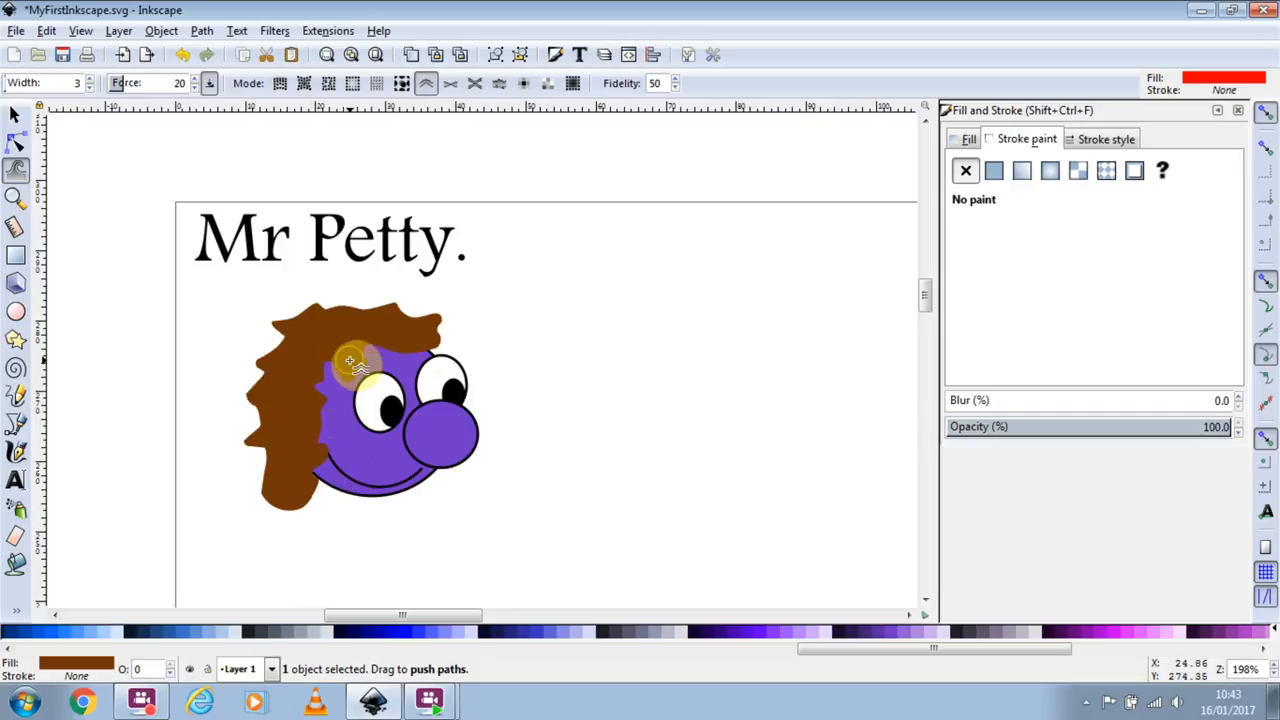
- Try roughening the hair's outline at tweak force 100 with widths of 3 and 27
left_click(200, 83)
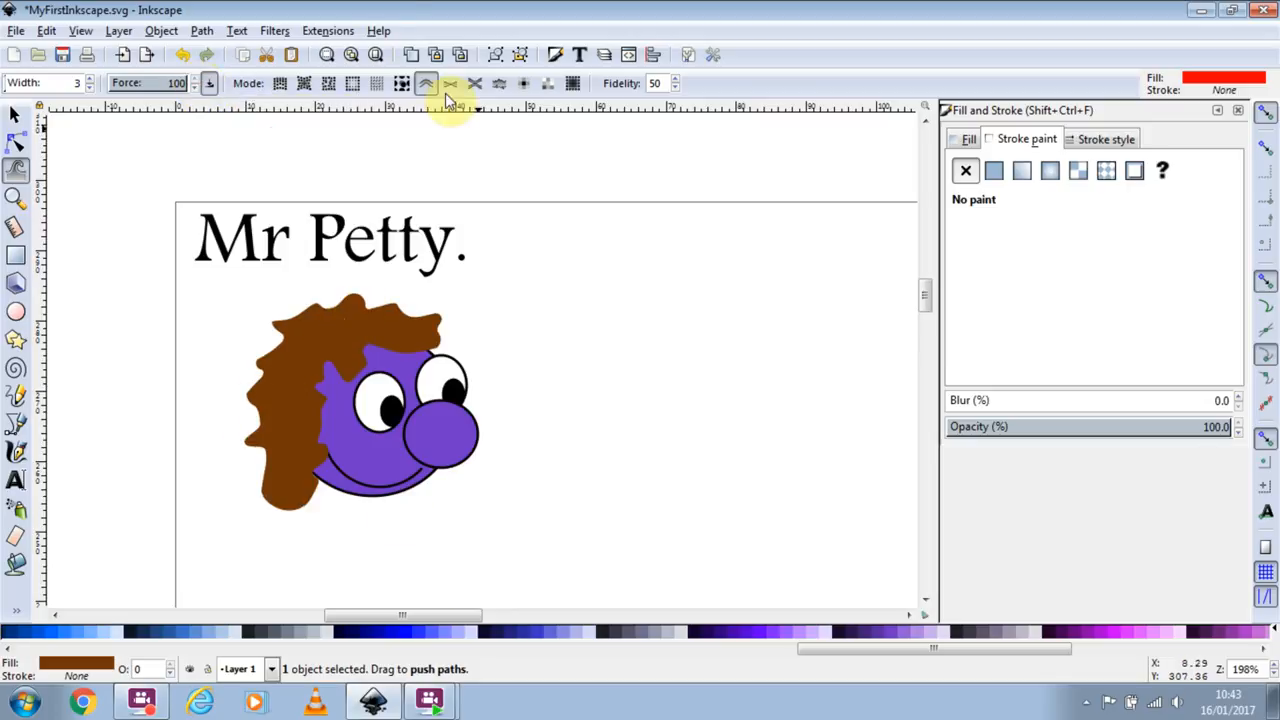
left_click(500, 85)
mouse_move(441, 335)
left_mouse_down()
mouse_move(420, 304)
mouse_move(371, 295)
mouse_move(320, 297)
mouse_move(285, 322)
mouse_move(266, 423)
mouse_move(277, 509)
mouse_move(290, 505)
left_mouse_up()
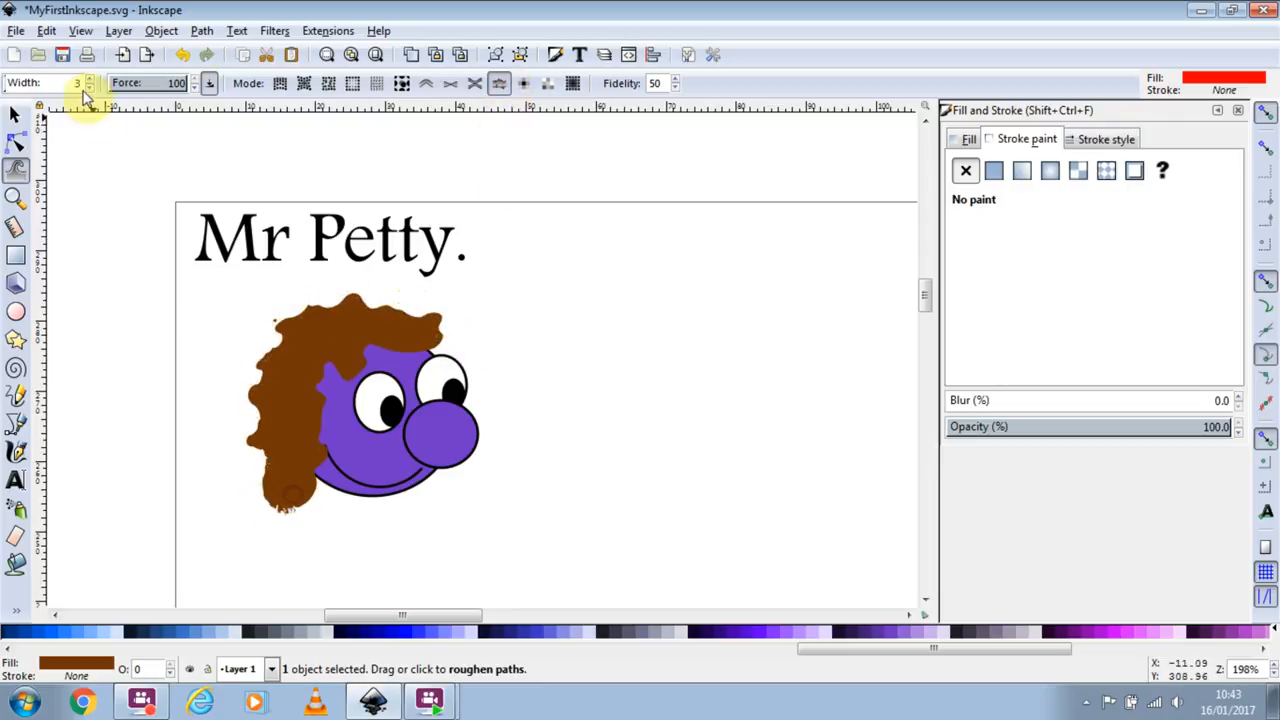
left_click(91, 79)
mouse_move(314, 335)
left_mouse_down()
mouse_move(283, 469)
mouse_move(344, 359)
mouse_move(414, 325)
mouse_move(424, 336)
mouse_move(381, 335)
left_mouse_up()
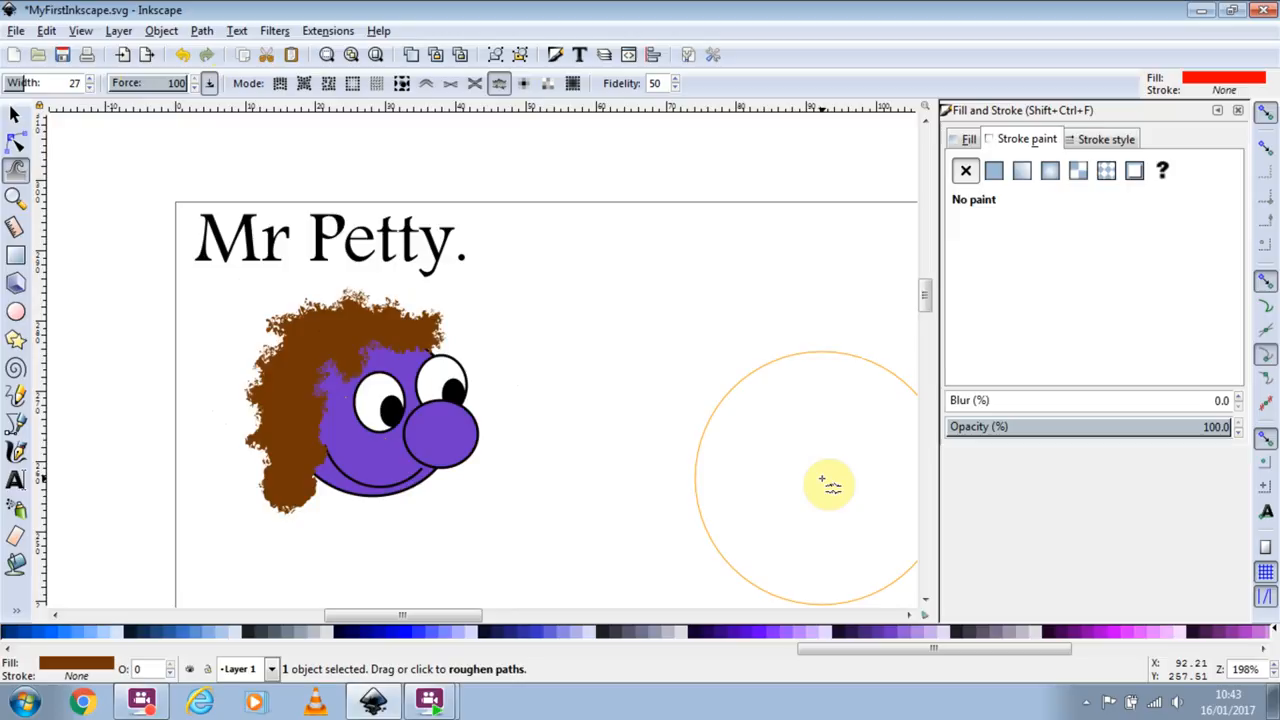
key("shift+s")
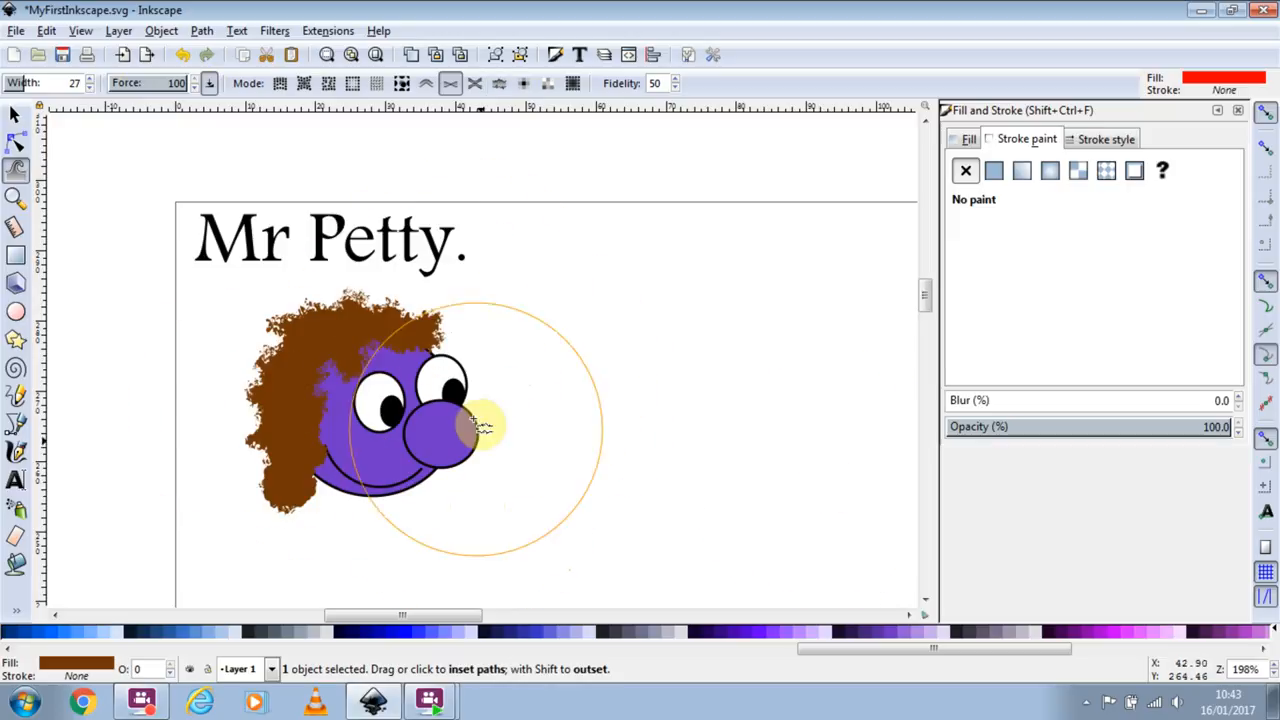
key("shift+r")
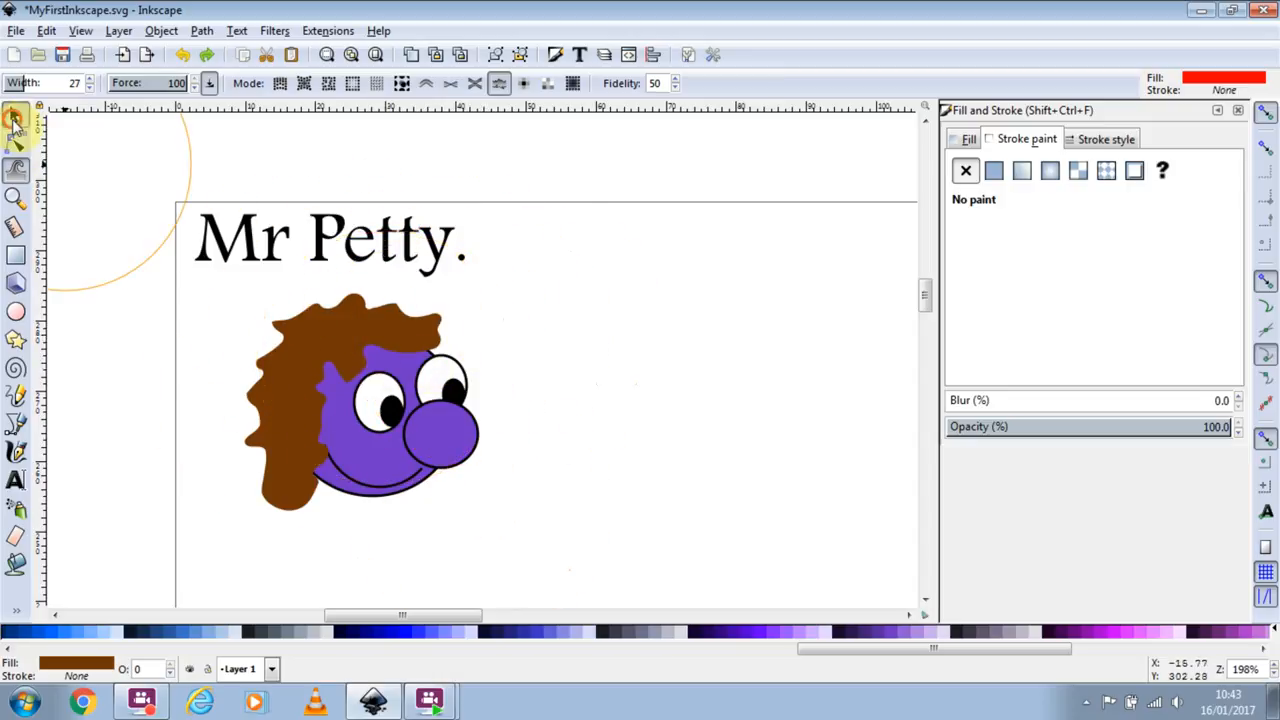
- Move the brown hair shape off the head and delete it
left_click(15, 116)
left_click_drag(347, 318, 782, 340)
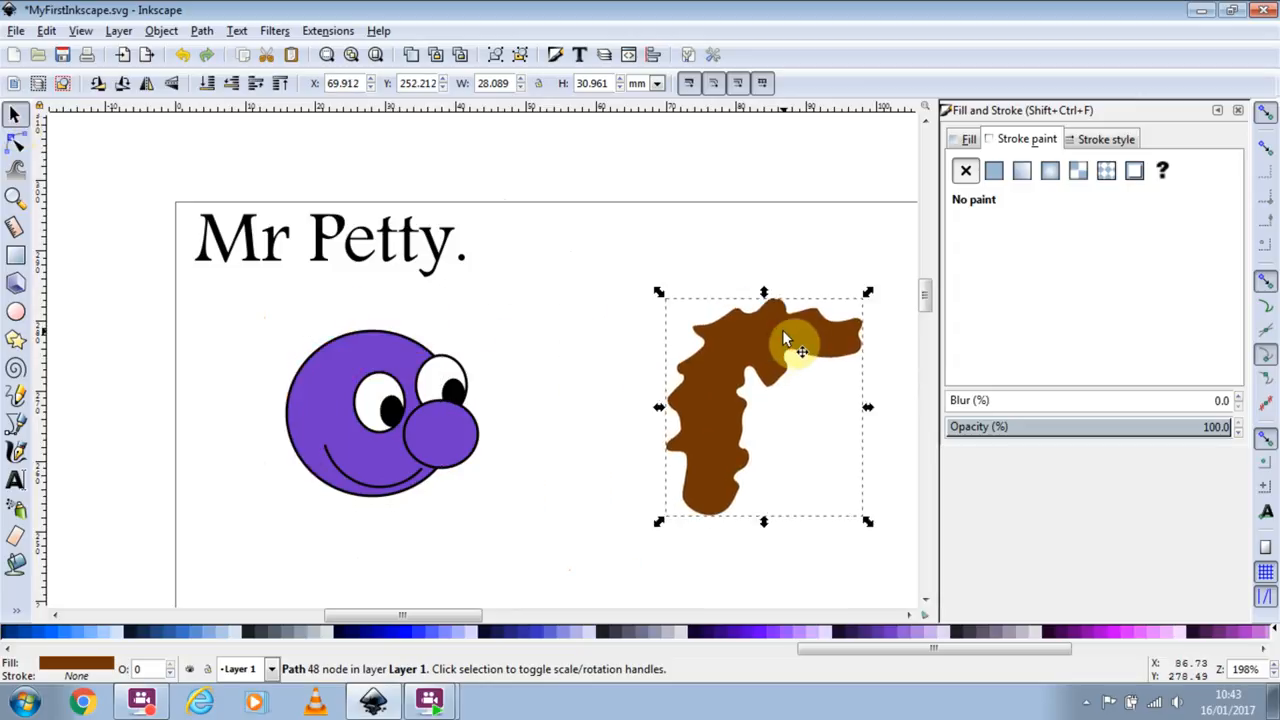
key("Delete")
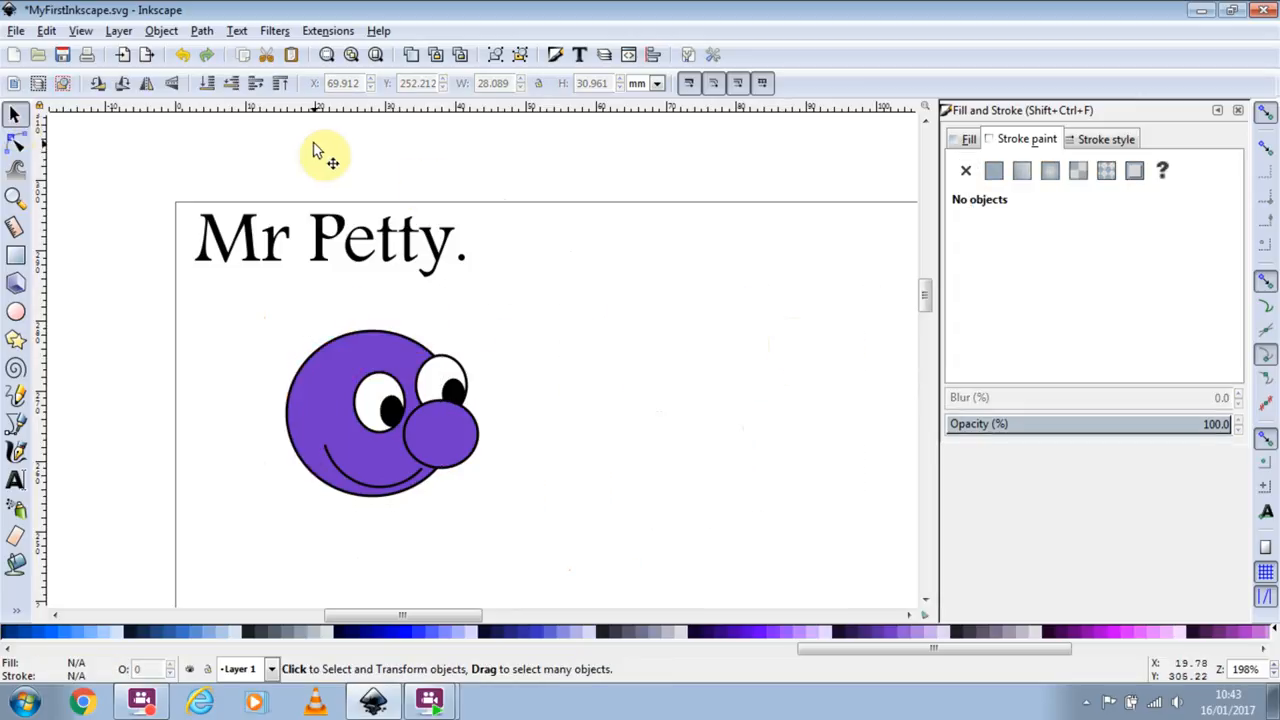
- Draw a brown ellipse about 14 mm wide and 24 mm tall and tilt it clockwise over the upper back of the head
left_click(15, 311)
left_click_drag(286, 320, 385, 494)
left_click(15, 113)
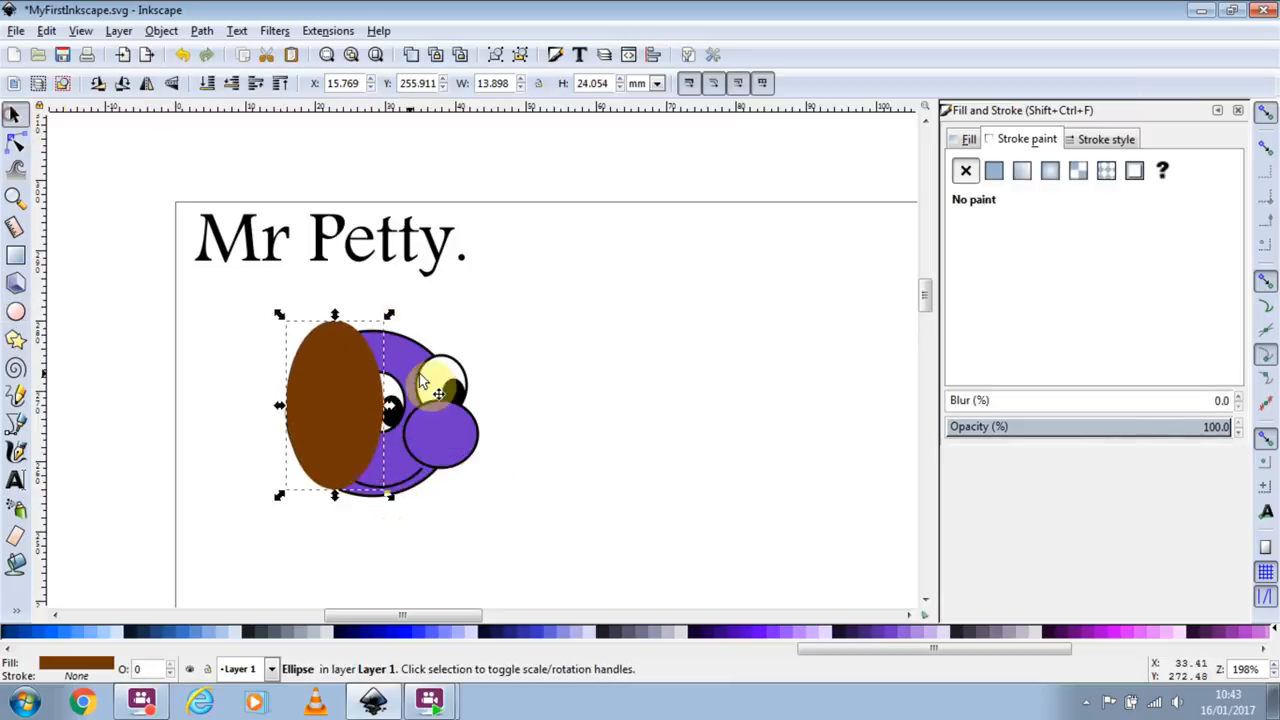
left_click(337, 352)
left_click_drag(389, 314, 443, 366)
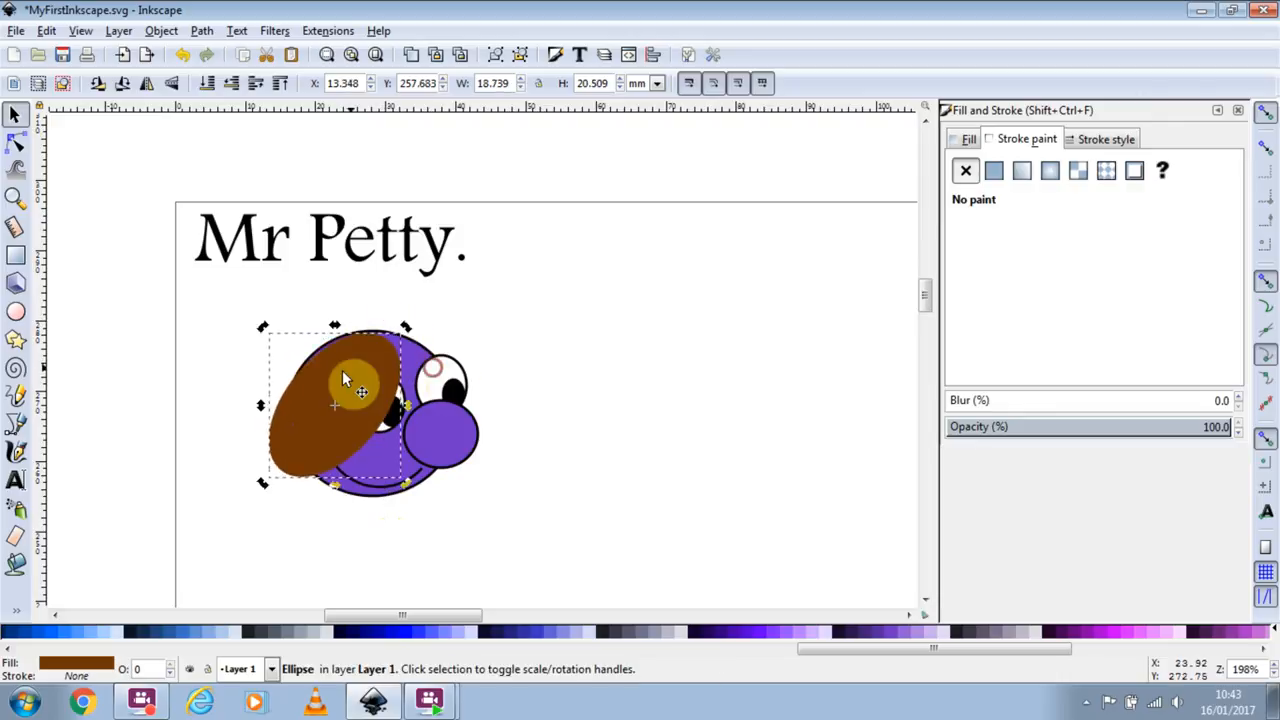
left_click_drag(336, 351, 342, 336)
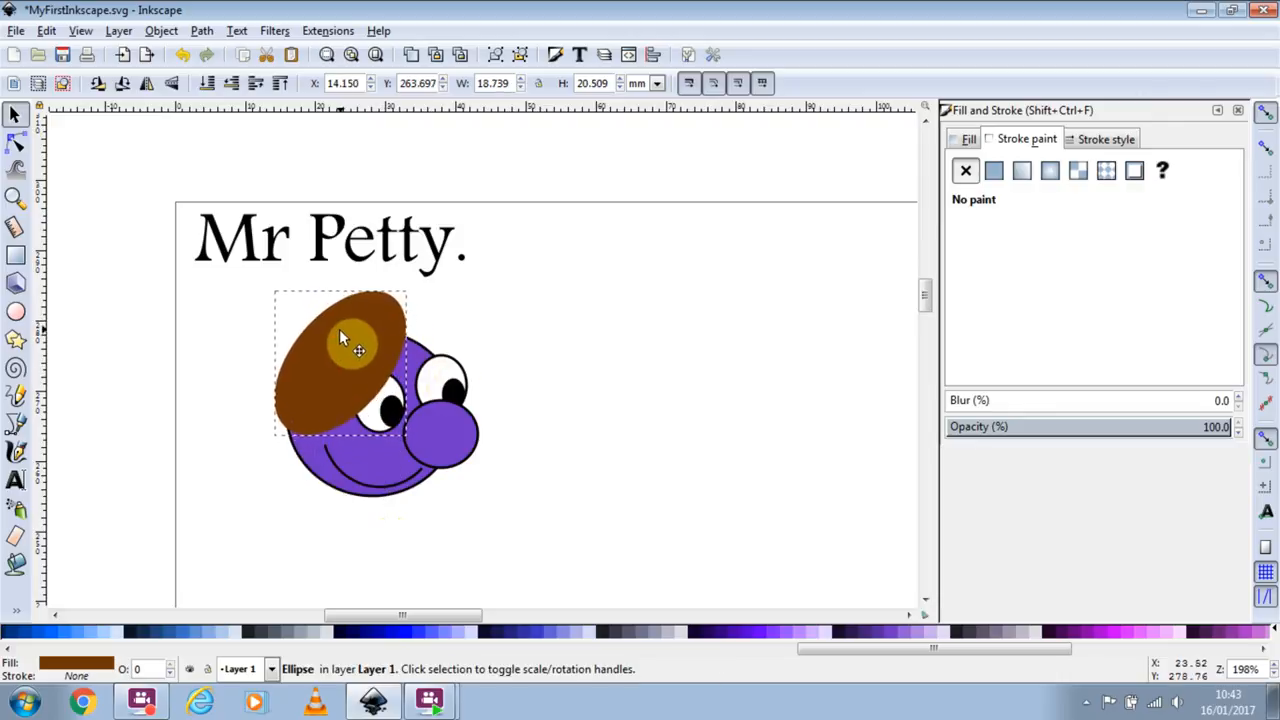
- Shape the tilted ellipse into hair around the head by pushing its path with tweak width 7 and force 100
left_click(15, 171)
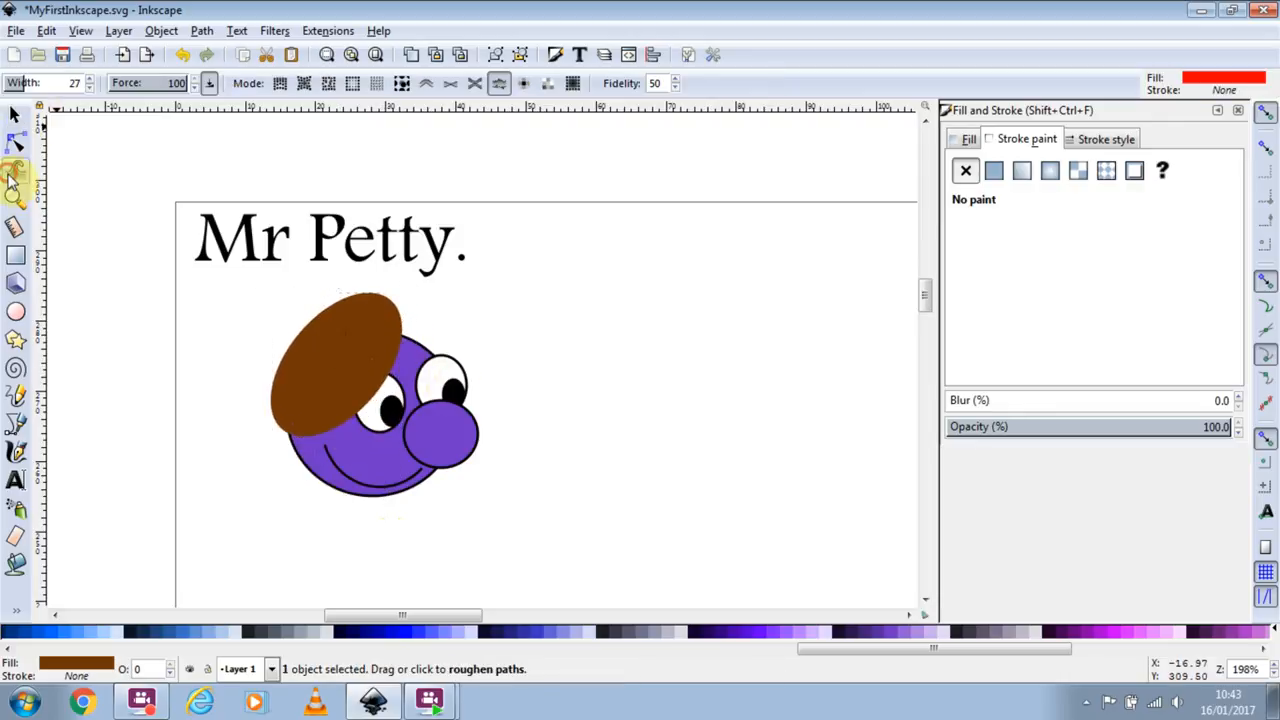
left_click(425, 87)
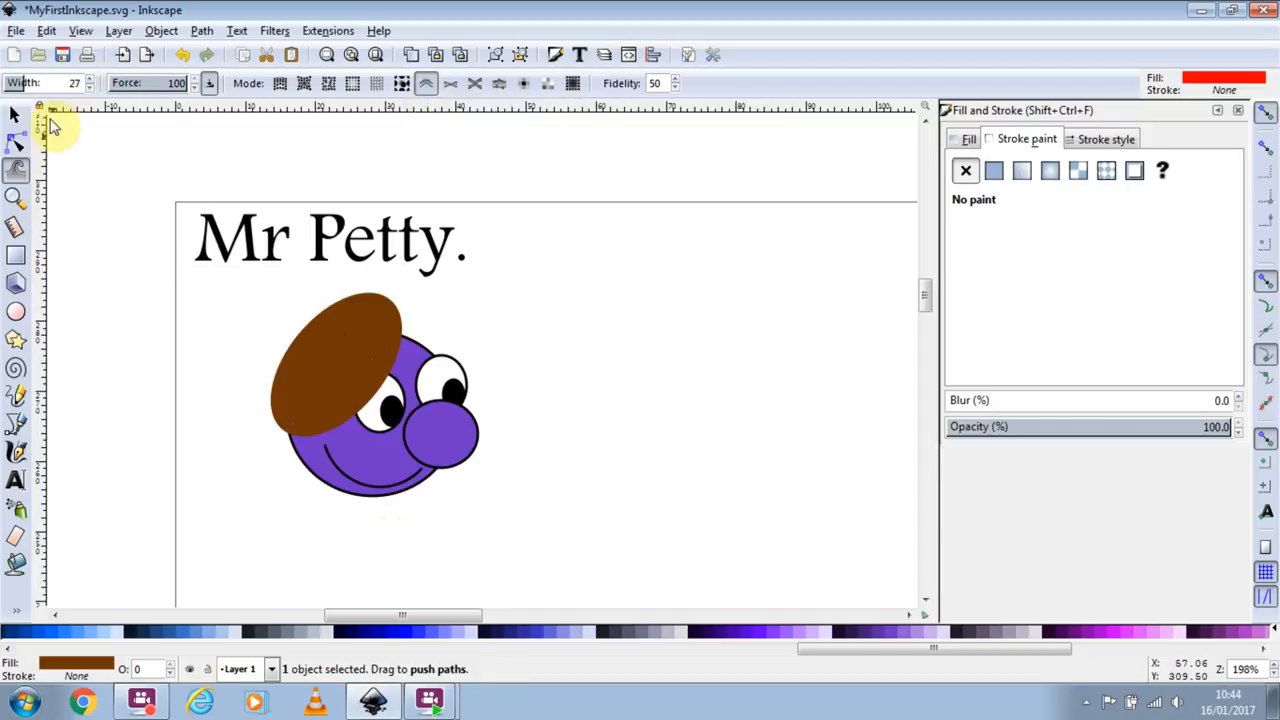
left_click(90, 88)
mouse_move(305, 392)
left_mouse_down()
mouse_move(300, 455)
mouse_move(356, 387)
mouse_move(382, 300)
mouse_move(373, 321)
mouse_move(415, 344)
mouse_move(406, 419)
mouse_move(368, 383)
mouse_move(388, 418)
mouse_move(357, 405)
mouse_move(338, 426)
mouse_move(344, 314)
mouse_move(385, 325)
mouse_move(394, 401)
mouse_move(383, 300)
left_mouse_up()
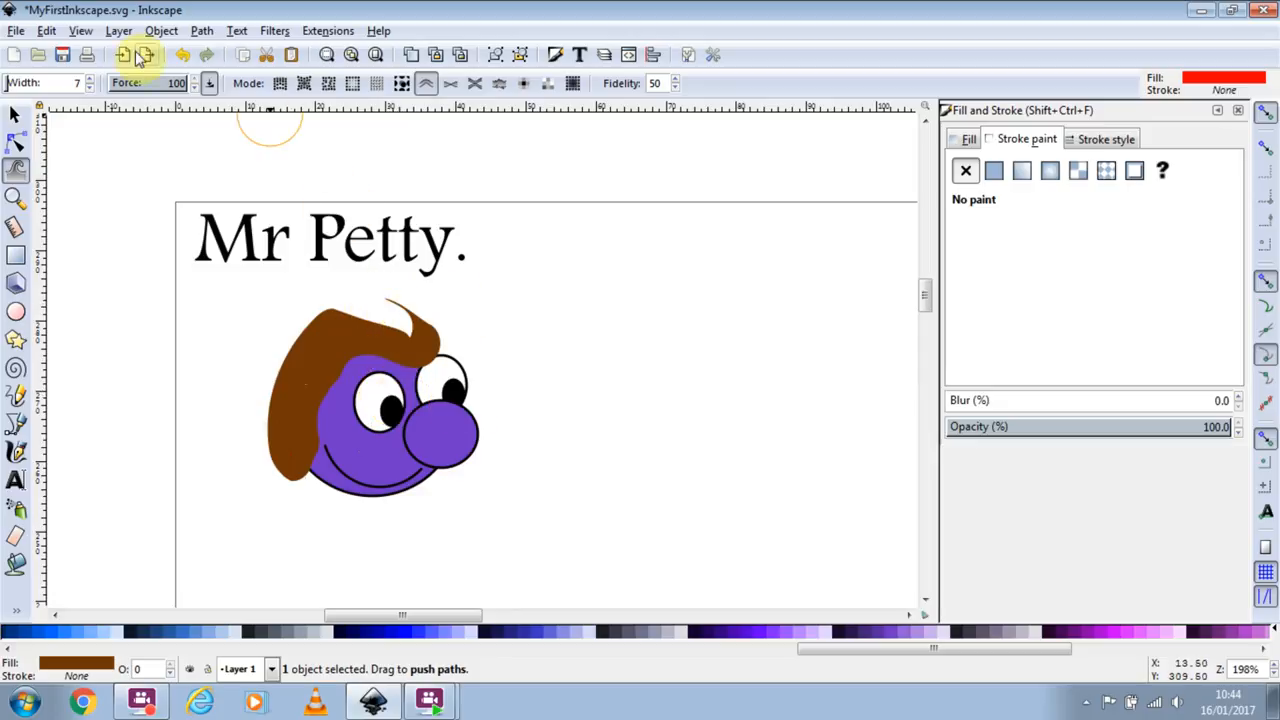
- Undo the last path push on the brown hair and lower the tweak force to 34
left_click(45, 31)
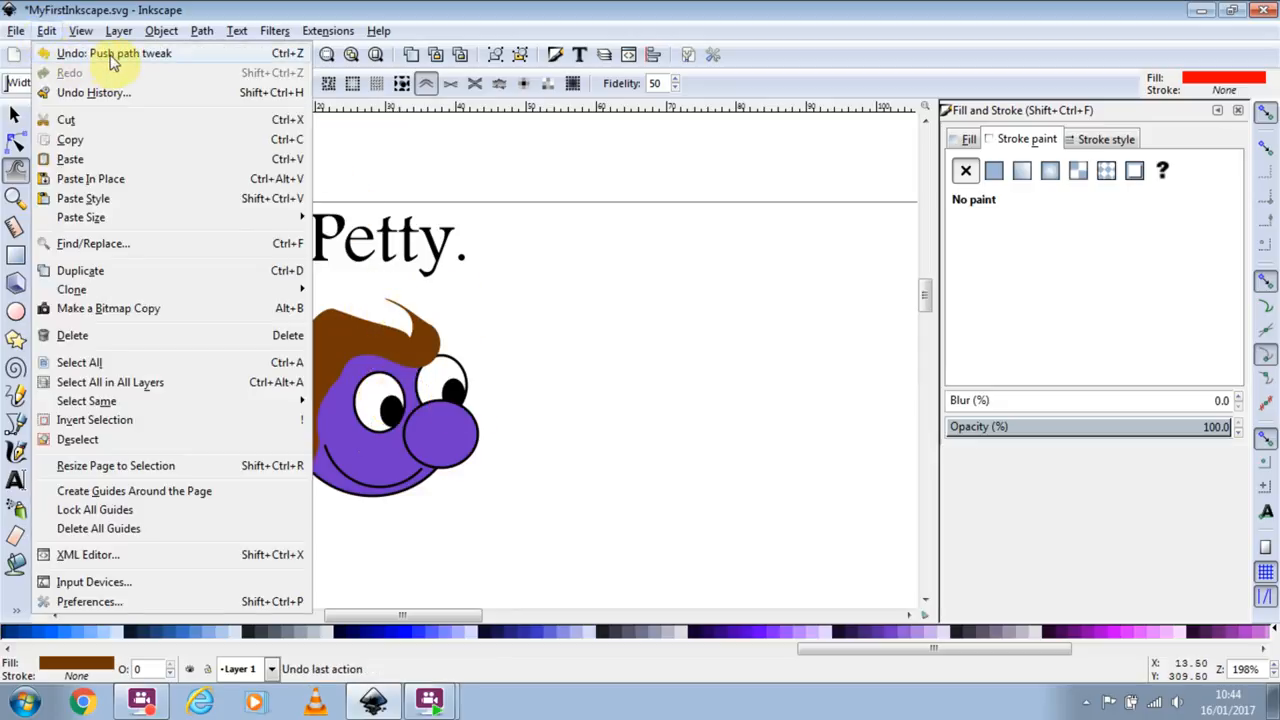
left_click(112, 54)
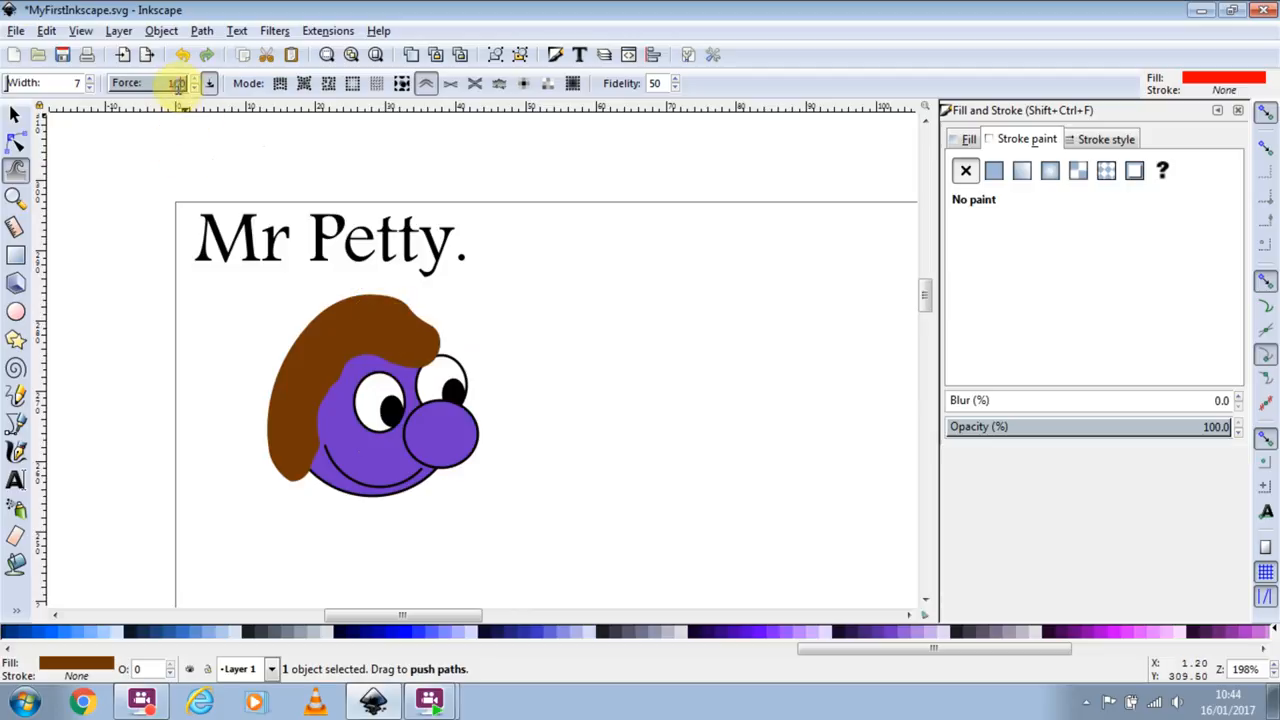
left_click(195, 89)
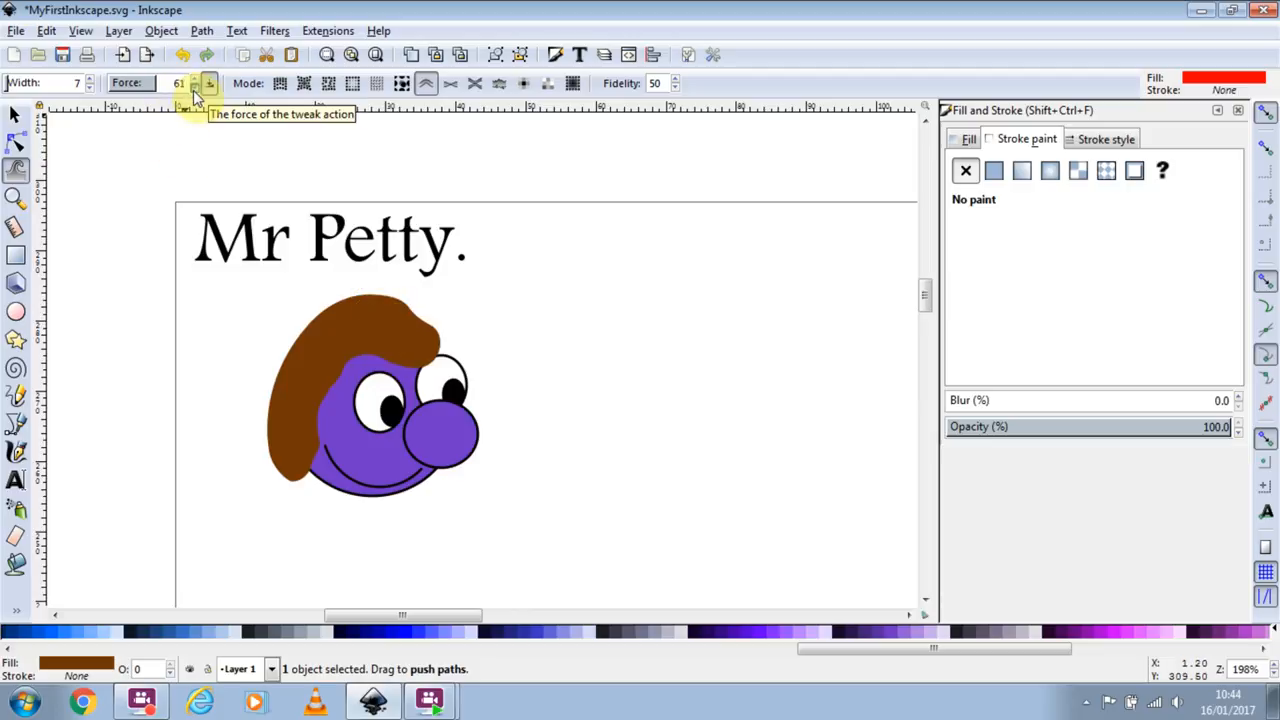
left_click(195, 89)
left_click(195, 89)
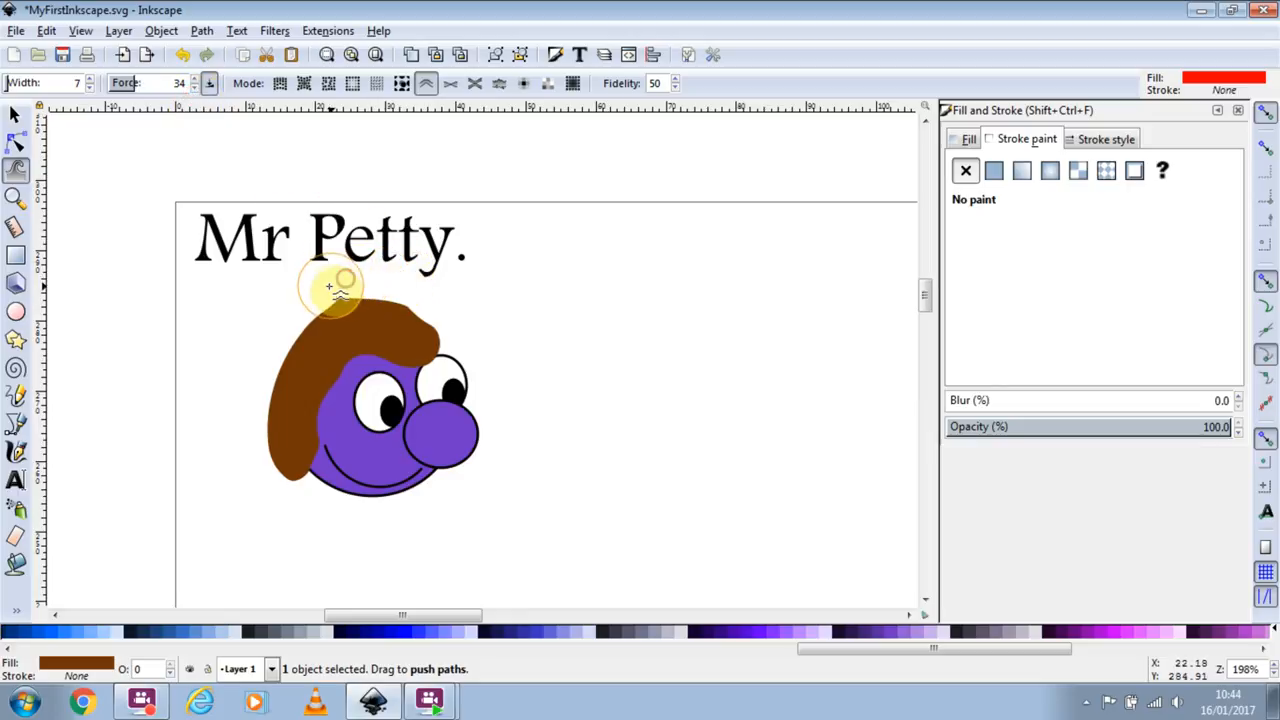
- Push the hair's outline into ragged strands and lengthen it at the back, reducing the tweak width to 3 and 2
mouse_move(338, 316)
left_mouse_down()
mouse_move(337, 337)
mouse_move(236, 403)
mouse_move(252, 455)
mouse_move(280, 452)
mouse_move(234, 407)
mouse_move(234, 420)
mouse_move(229, 377)
mouse_move(277, 443)
mouse_move(258, 505)
mouse_move(286, 452)
mouse_move(277, 486)
mouse_move(305, 502)
left_mouse_up()
mouse_move(322, 306)
left_mouse_down()
mouse_move(443, 343)
mouse_move(397, 372)
mouse_move(366, 355)
mouse_move(340, 404)
mouse_move(301, 334)
mouse_move(275, 345)
mouse_move(271, 400)
mouse_move(266, 363)
mouse_move(249, 409)
mouse_move(268, 450)
mouse_move(262, 516)
mouse_move(284, 528)
left_mouse_up()
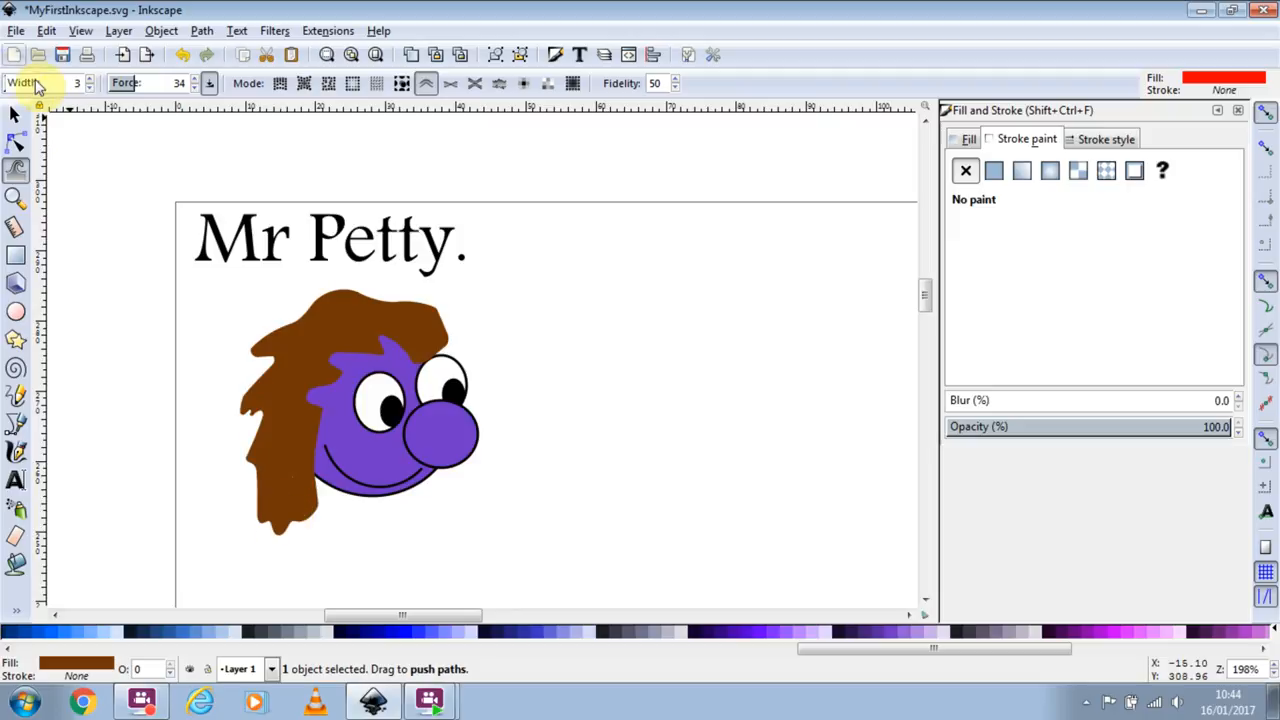
left_click(89, 87)
mouse_move(327, 339)
left_mouse_down()
mouse_move(291, 316)
mouse_move(411, 316)
mouse_move(375, 301)
mouse_move(454, 337)
mouse_move(480, 421)
left_mouse_up()
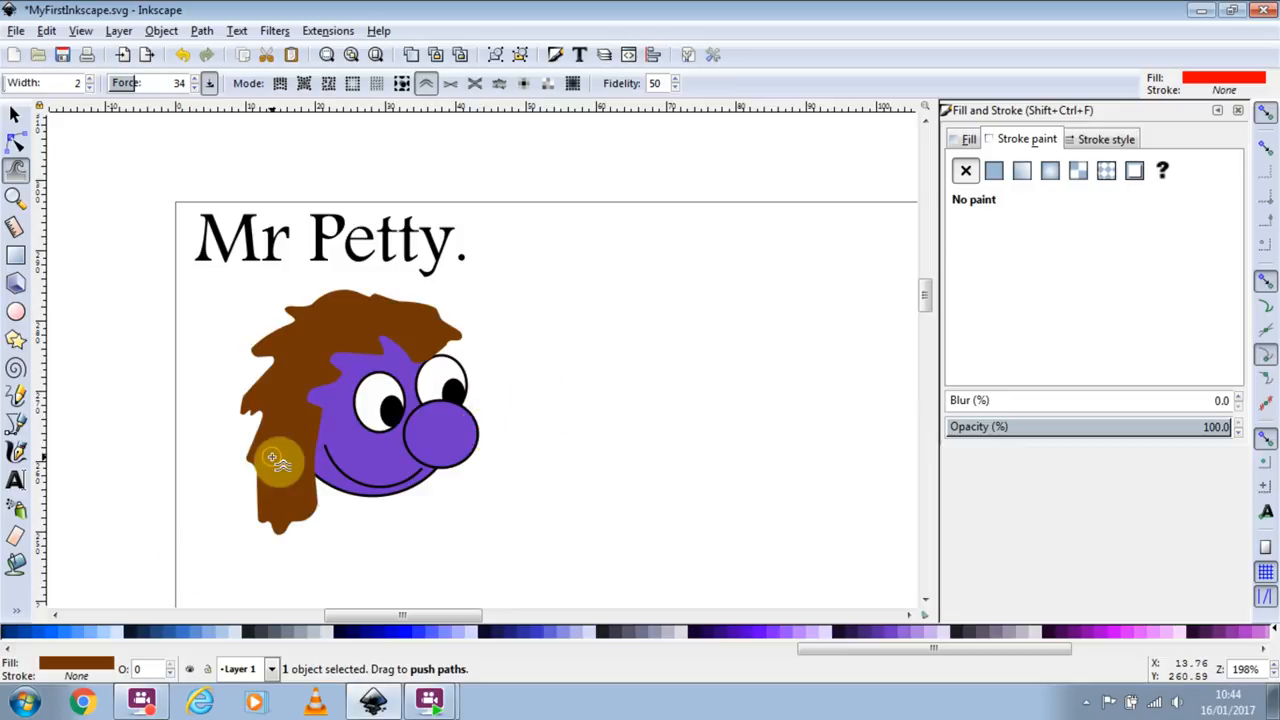
- Duplicate the brown hair and shift the copy about 4 mm right and 1 mm down
left_click(14, 115)
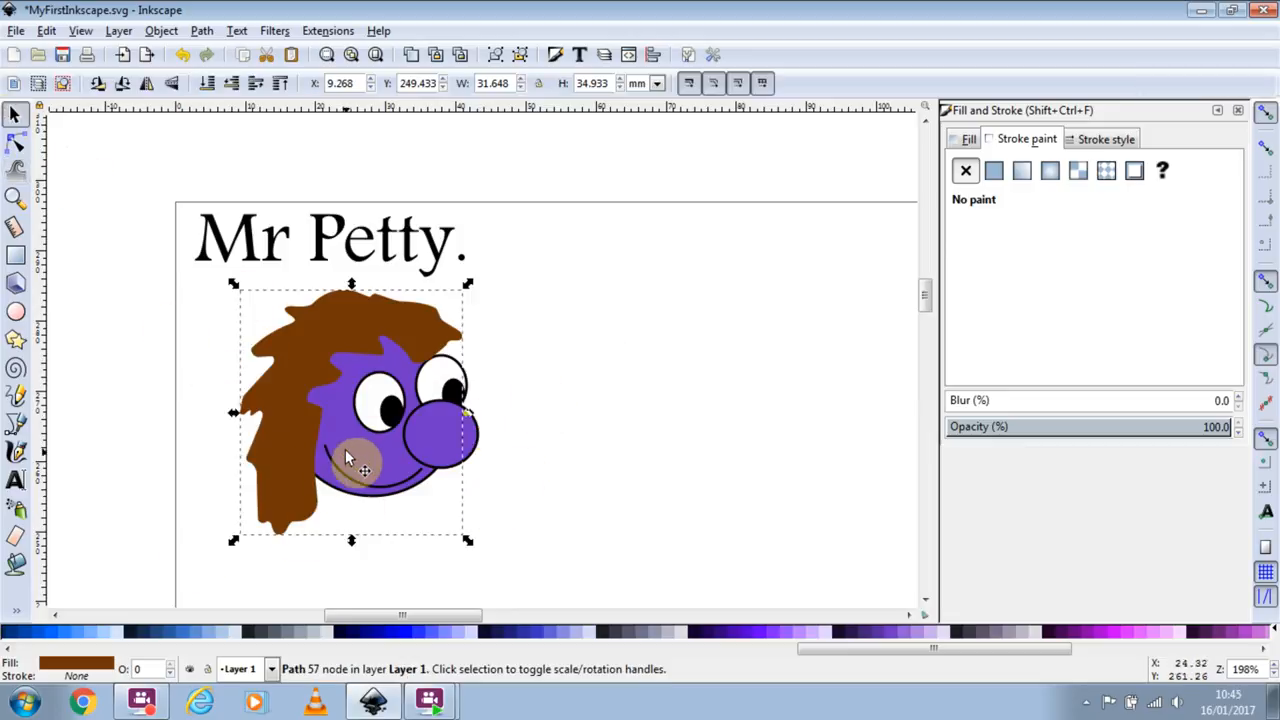
key("ctrl+d")
left_click_drag(416, 279, 418, 333)
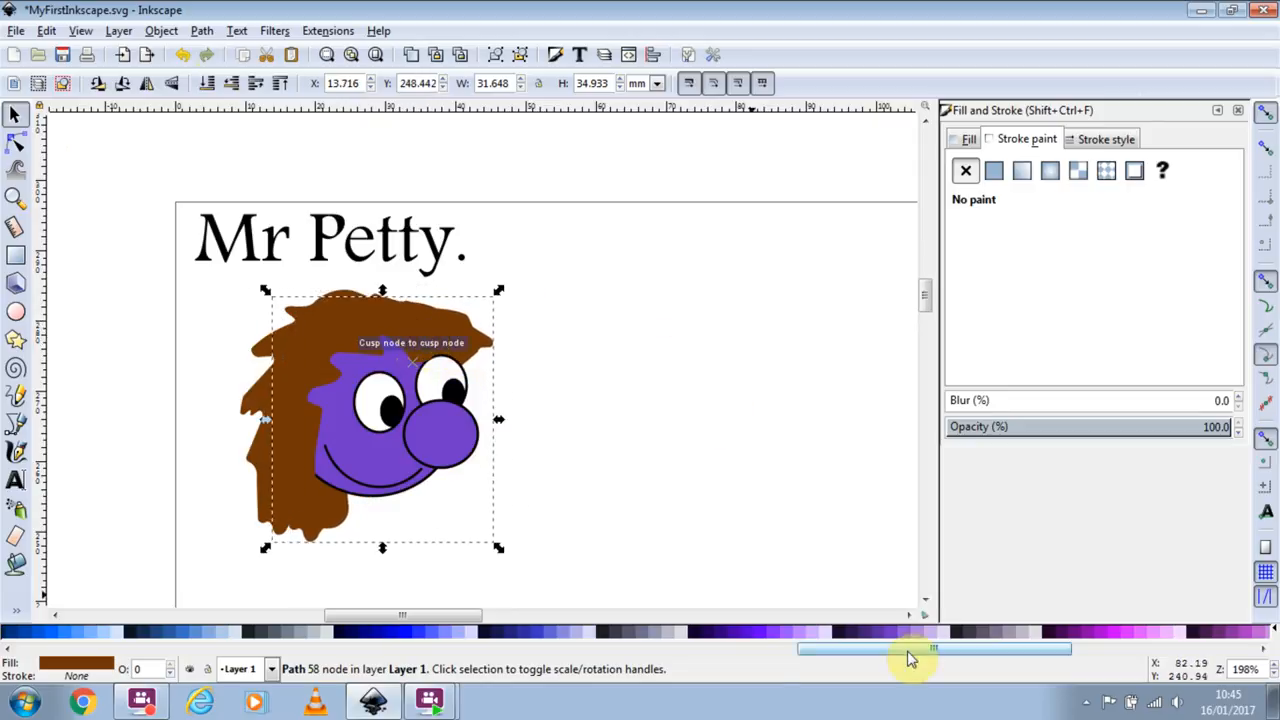
- Fill the hair copy with dark red (RGB 85, 0, 0) and place it behind the brown hair as a shadow, offset about 2 mm right
left_click(969, 141)
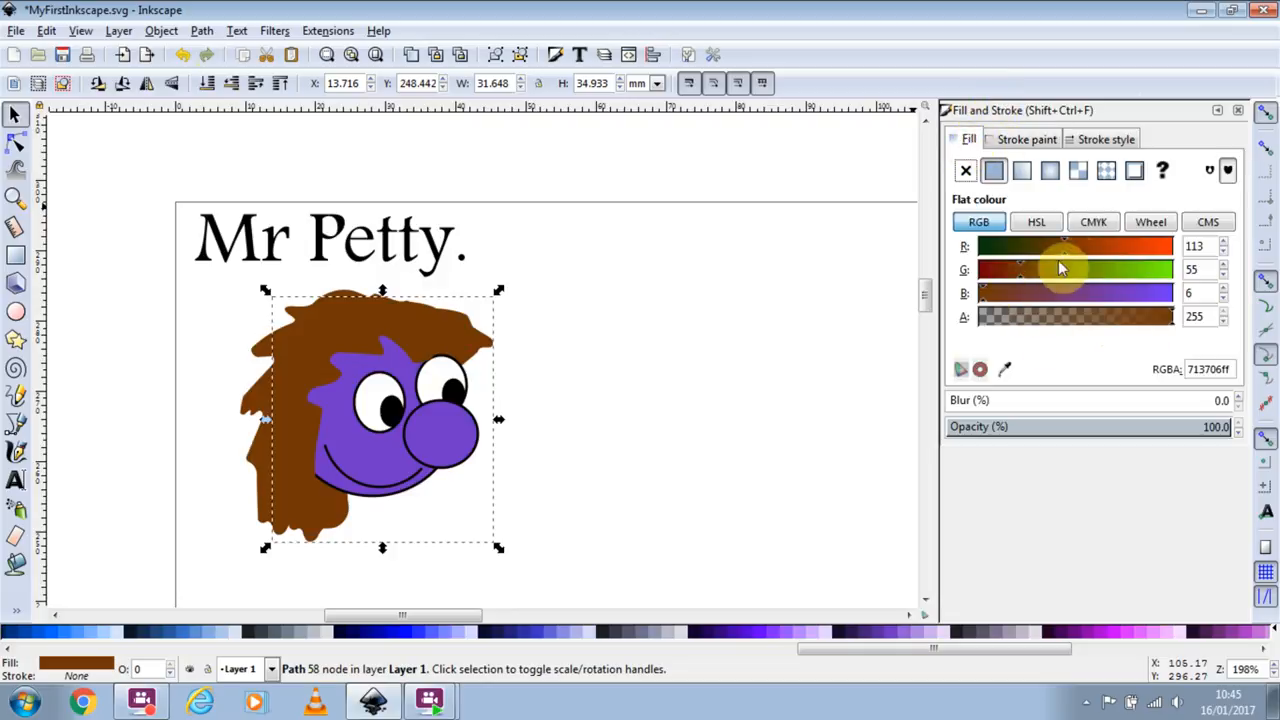
left_click_drag(1055, 255, 993, 308)
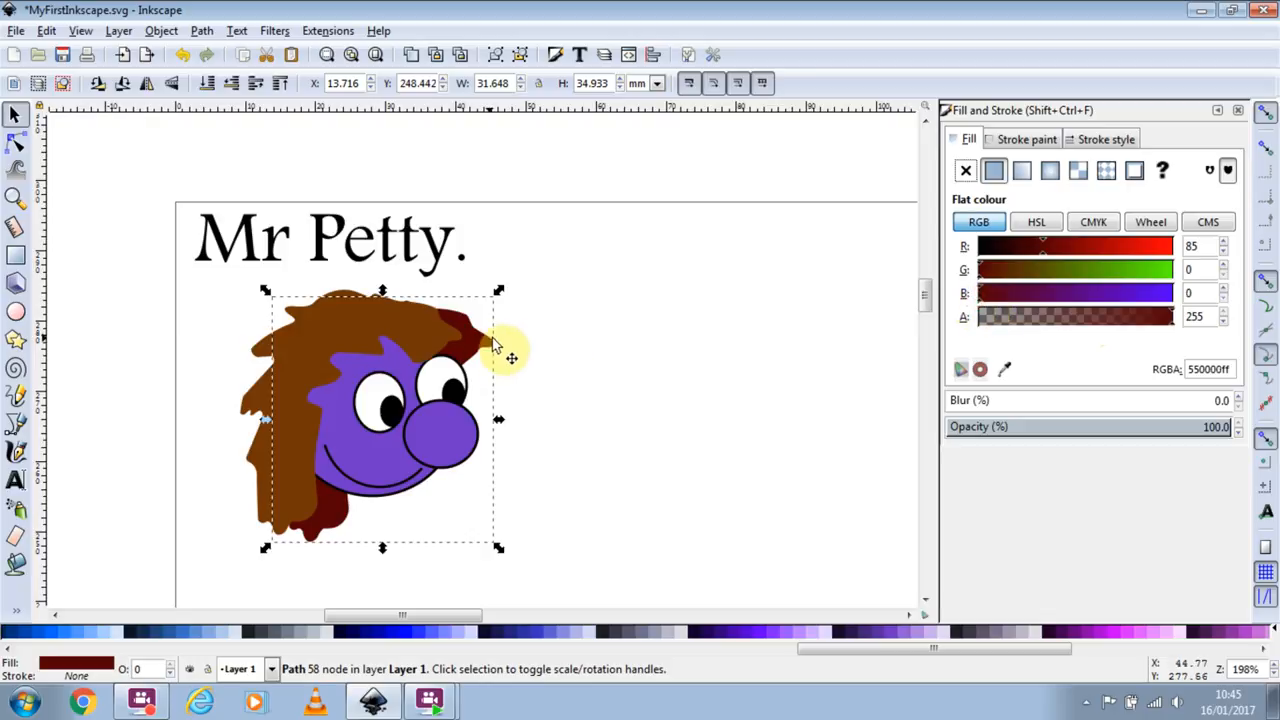
mouse_move(478, 341)
left_mouse_down()
mouse_move(467, 333)
mouse_move(480, 343)
left_mouse_up()
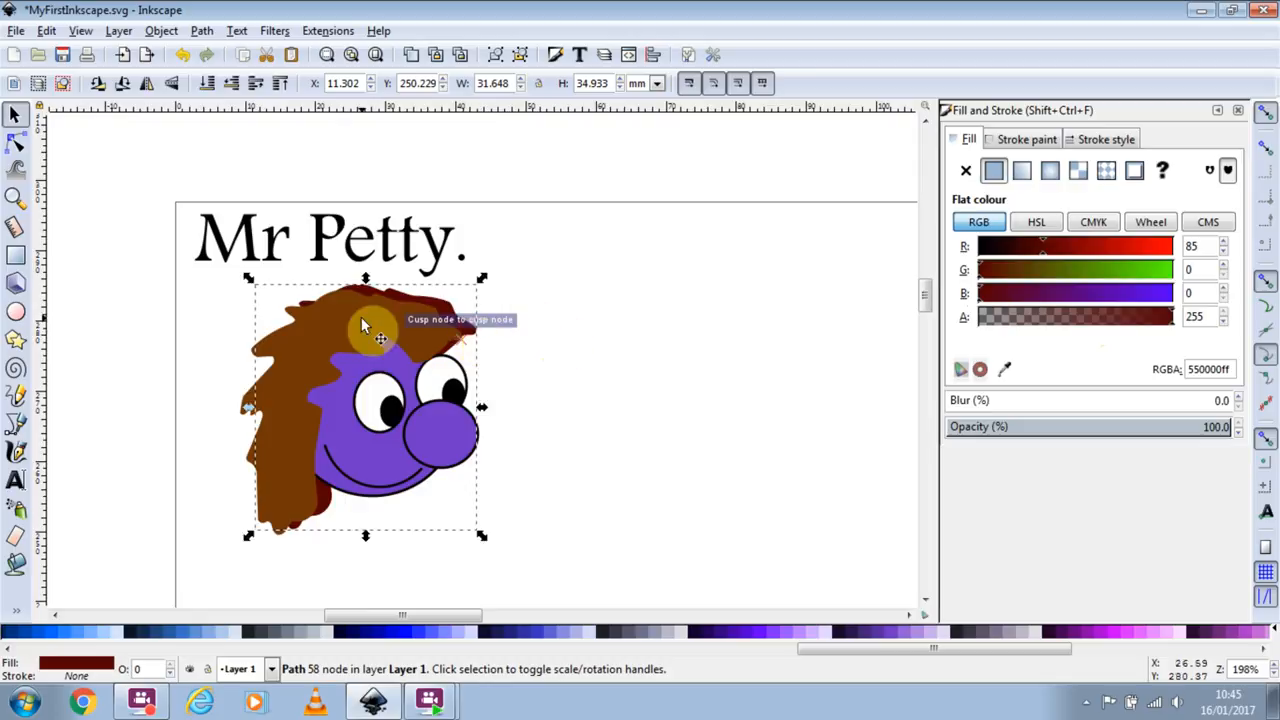
left_click(707, 362)
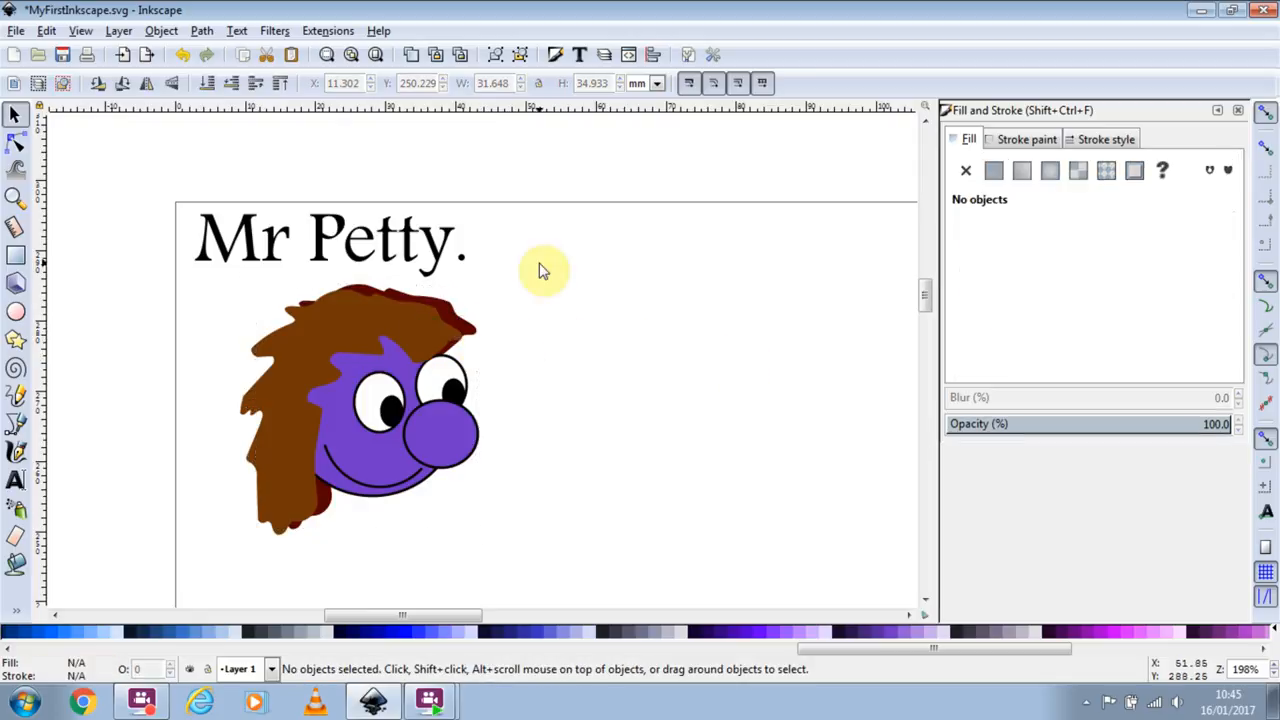